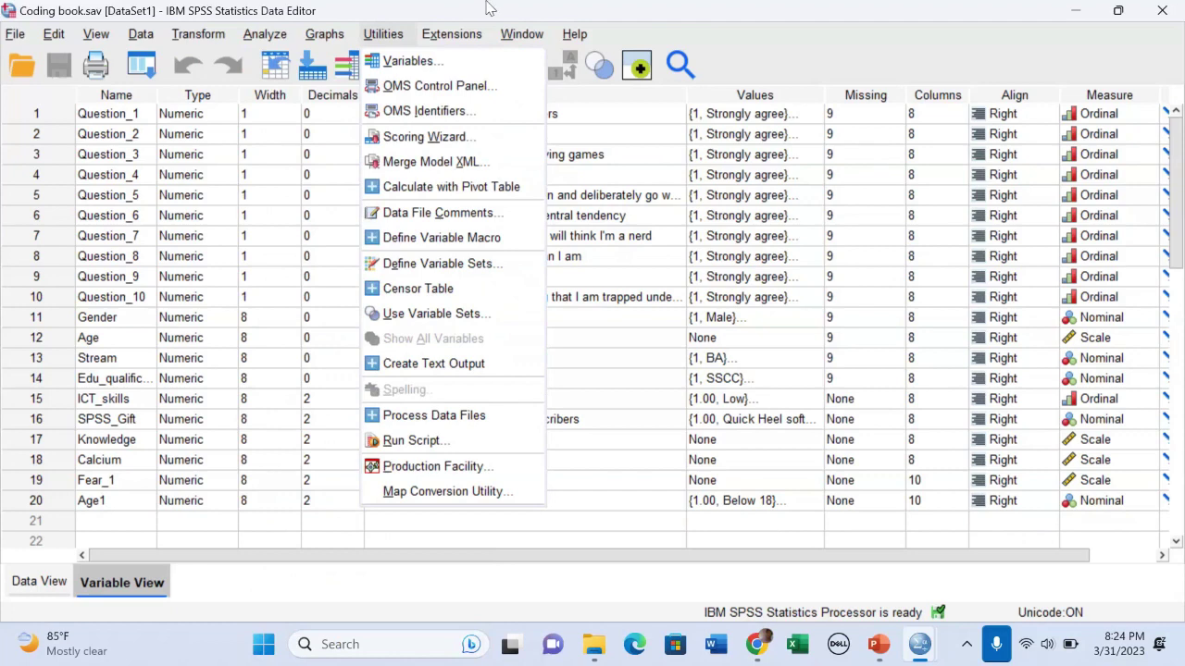
Step: Set up a Frequencies analysis with the Gender, Age, Stream, Educational qualification and ICT competencies variables
mouse_move(573, 34)
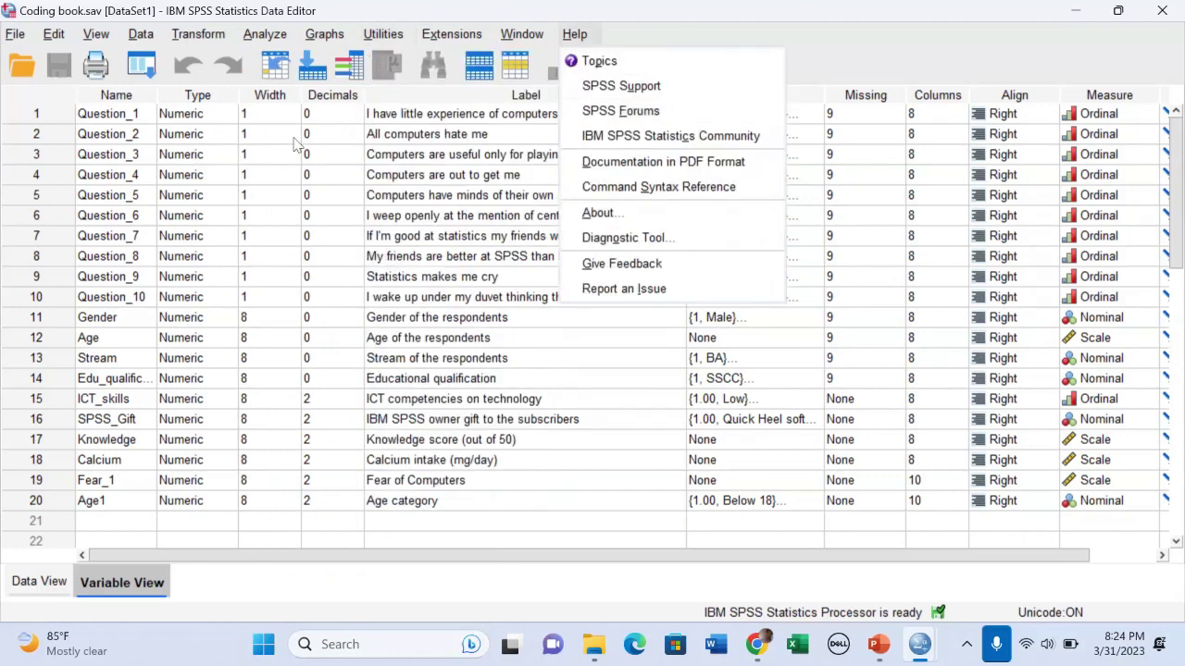
mouse_move(264, 35)
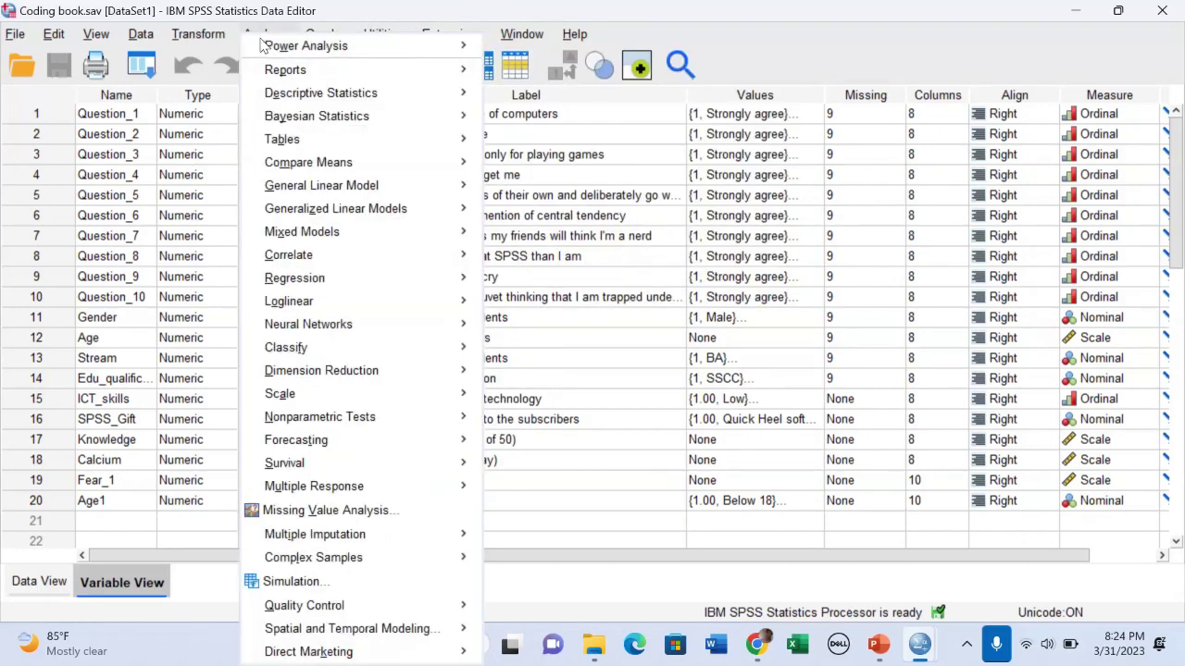
mouse_move(318, 102)
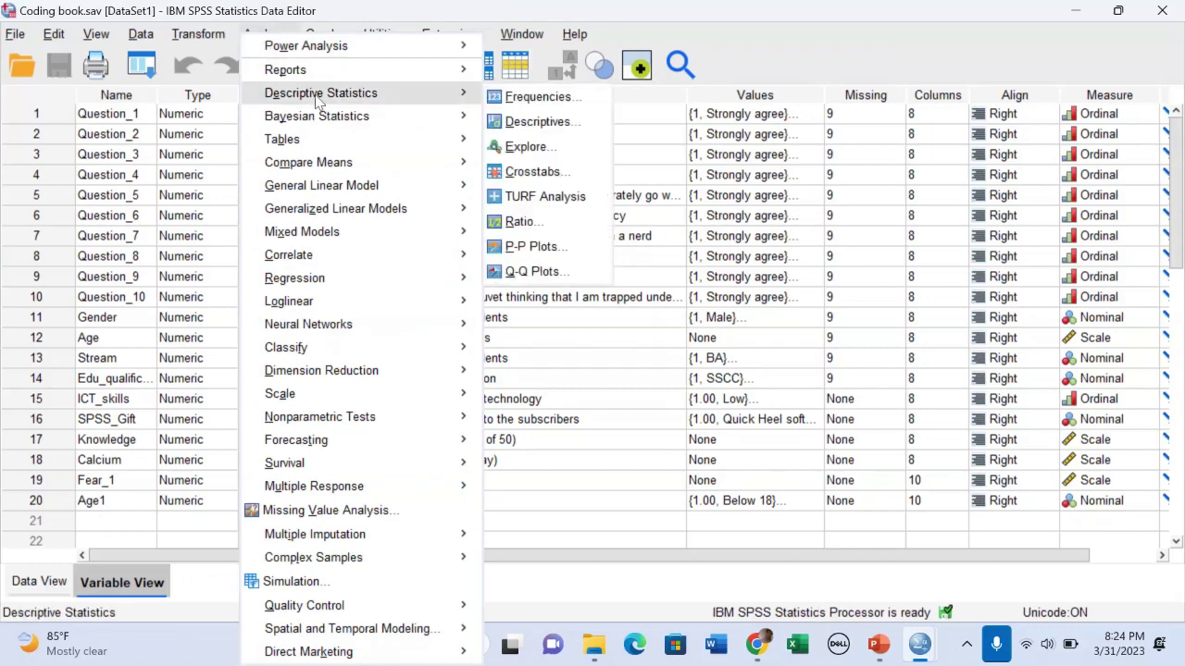
left_click(544, 98)
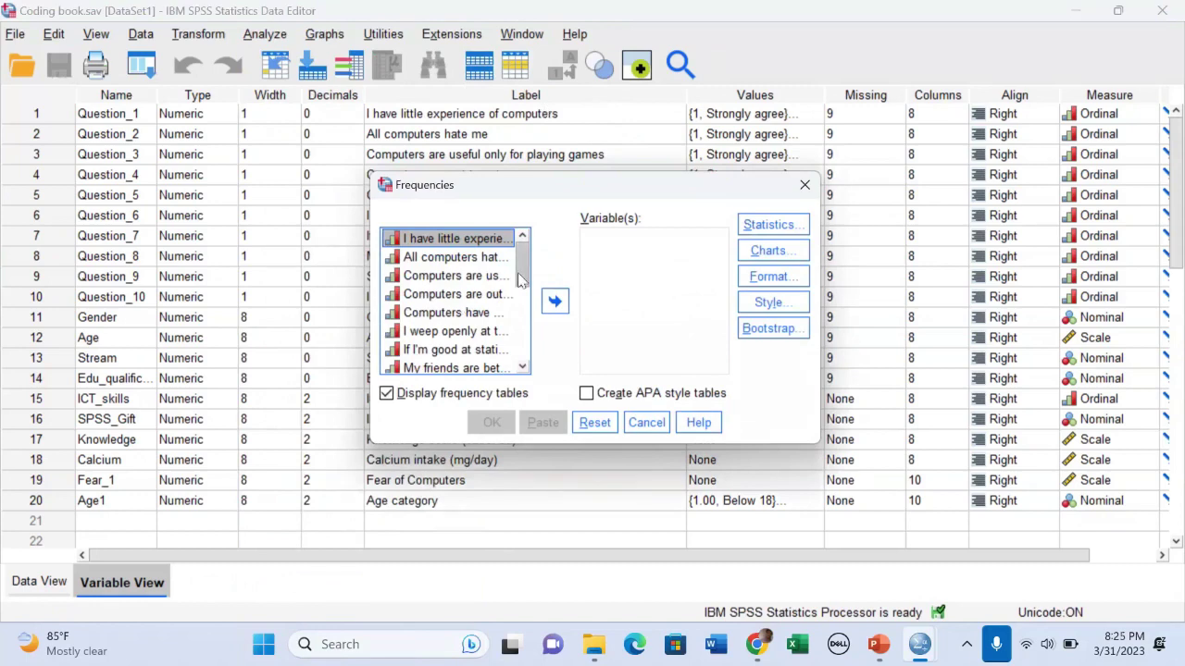
left_click_drag(522, 270, 521, 352)
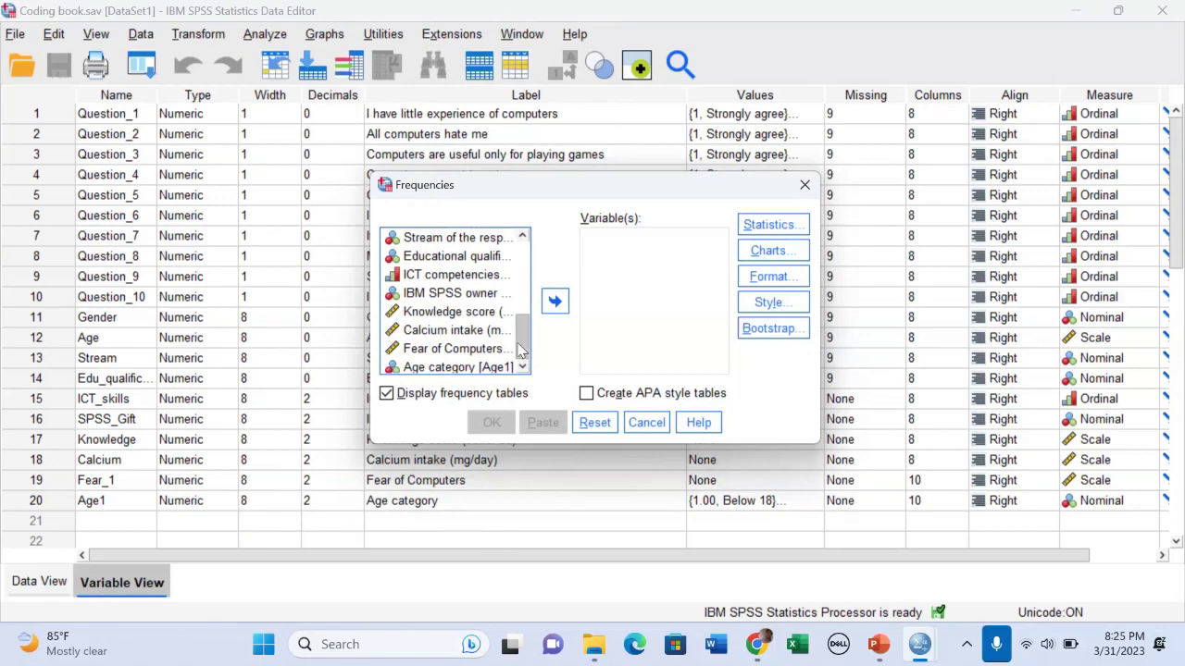
left_click_drag(520, 350, 535, 423)
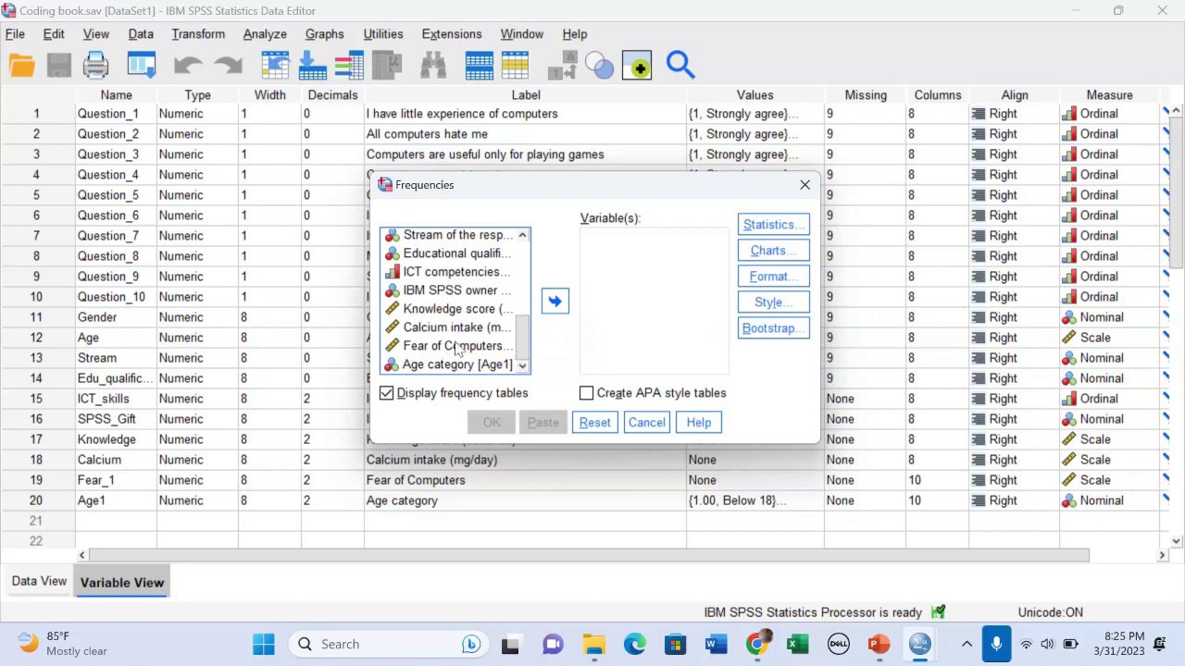
scroll(454, 338, "up", 2)
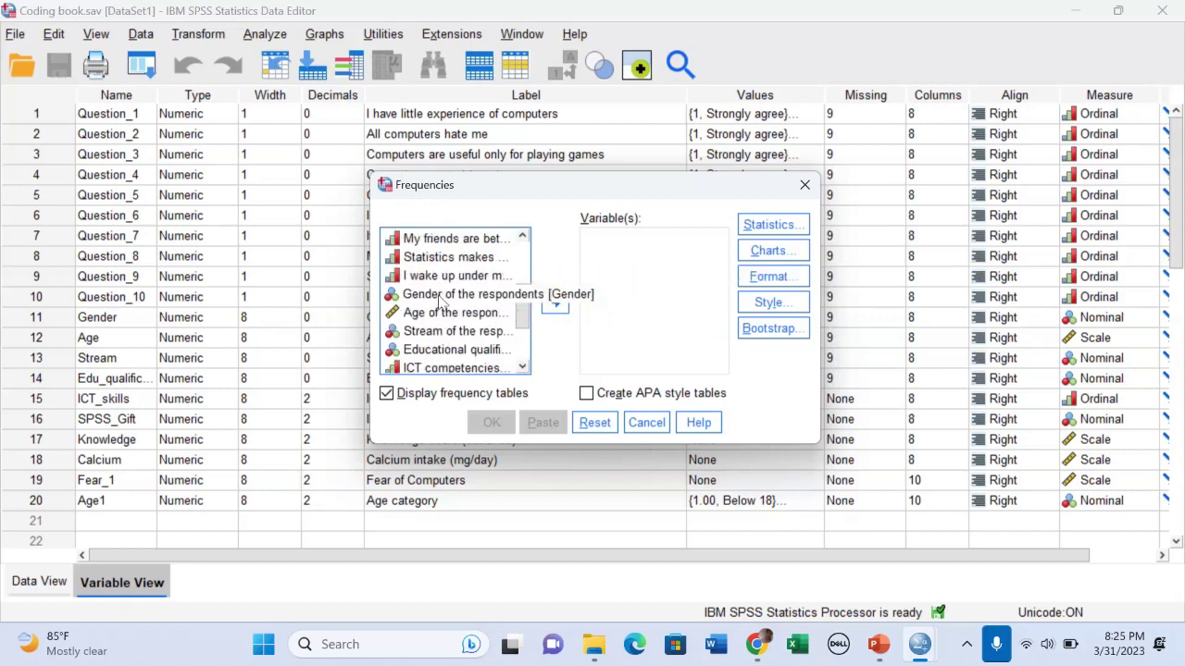
left_click(441, 296)
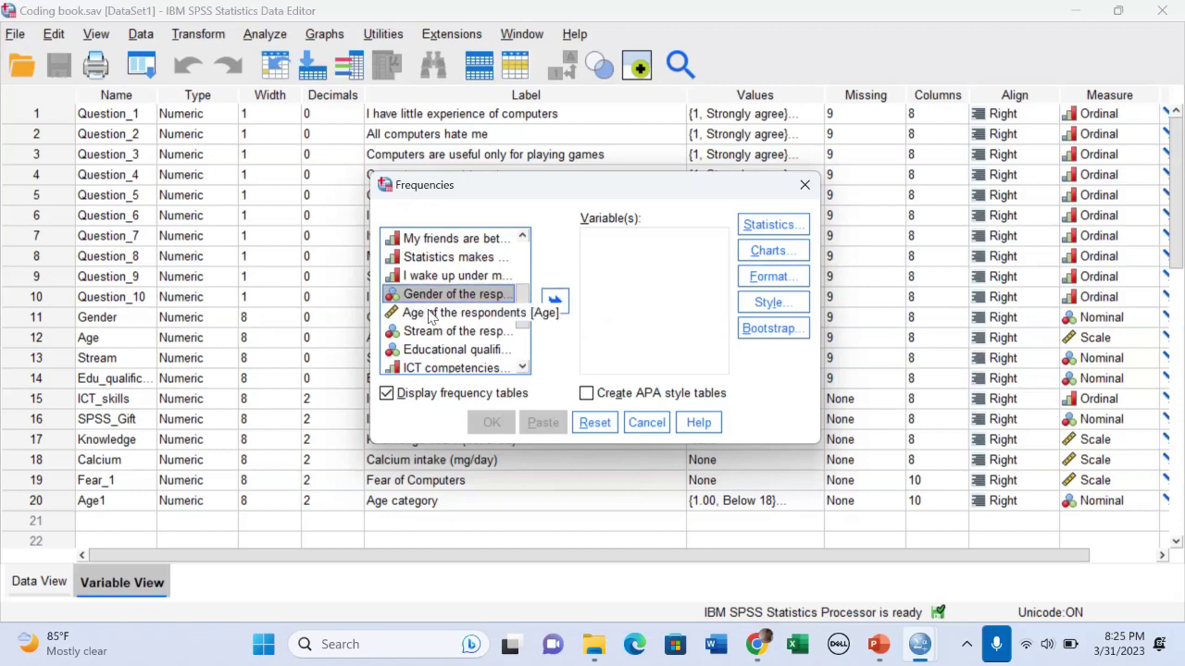
left_click(431, 314, "ctrl")
left_click(429, 331, "ctrl")
left_click(435, 350, "ctrl")
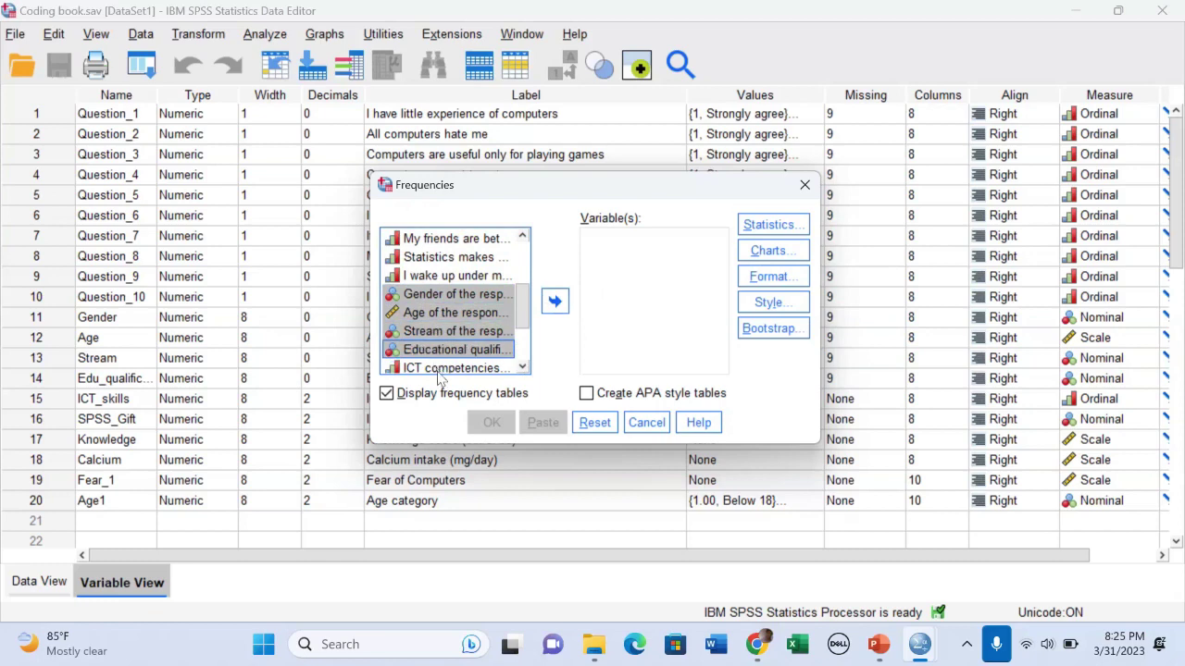
left_click(441, 368, "ctrl")
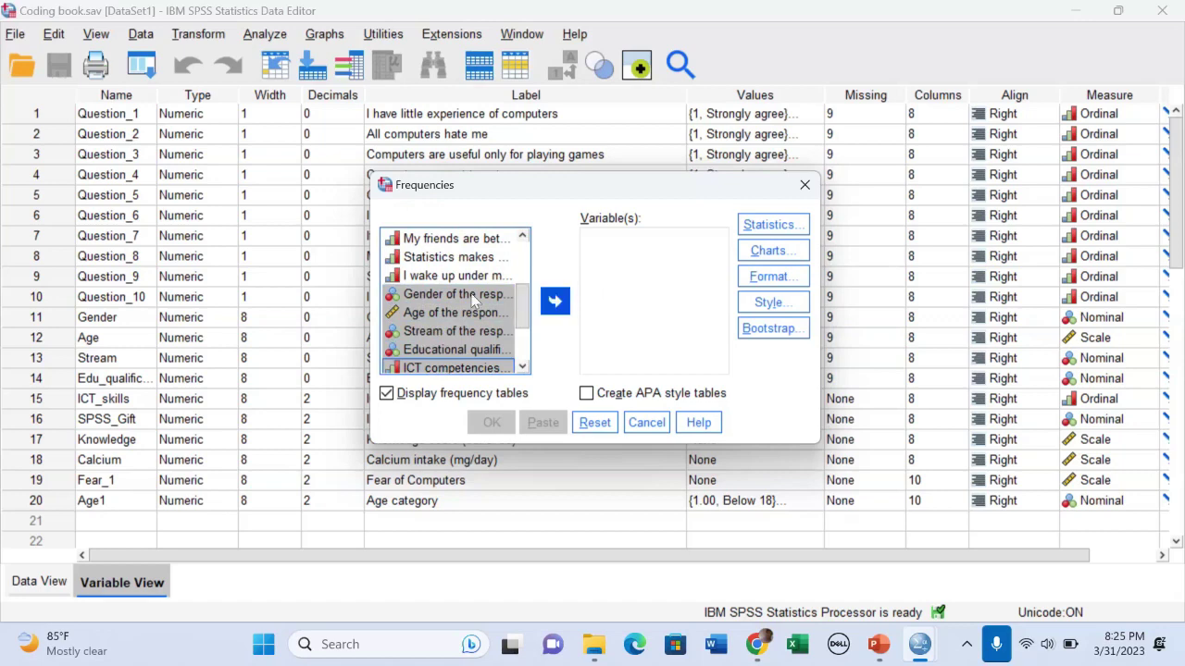
left_click(554, 302)
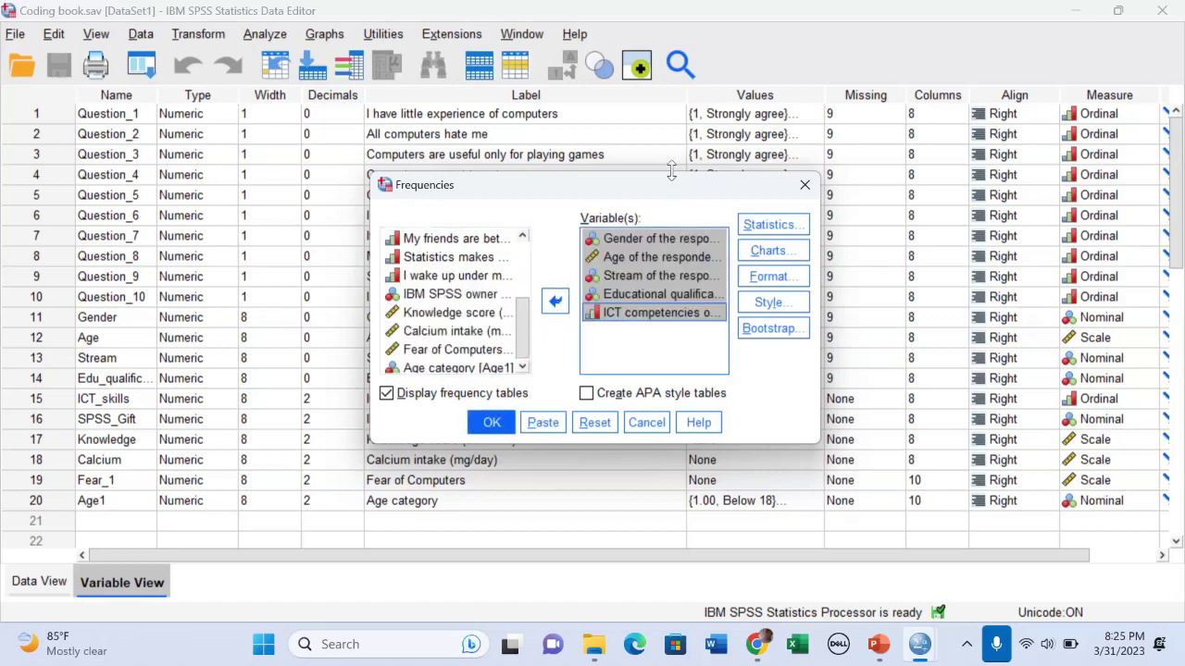
Step: Include the mean, mode, minimum and maximum in the statistics of the Frequencies analysis
left_click(775, 226)
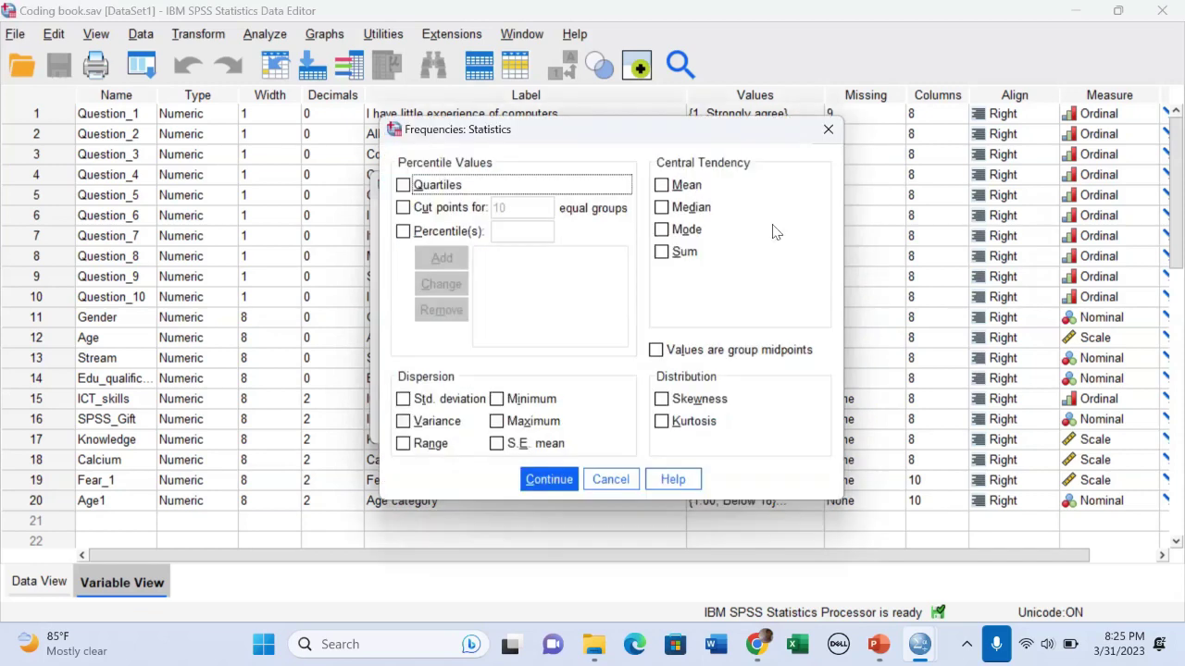
left_click(666, 187)
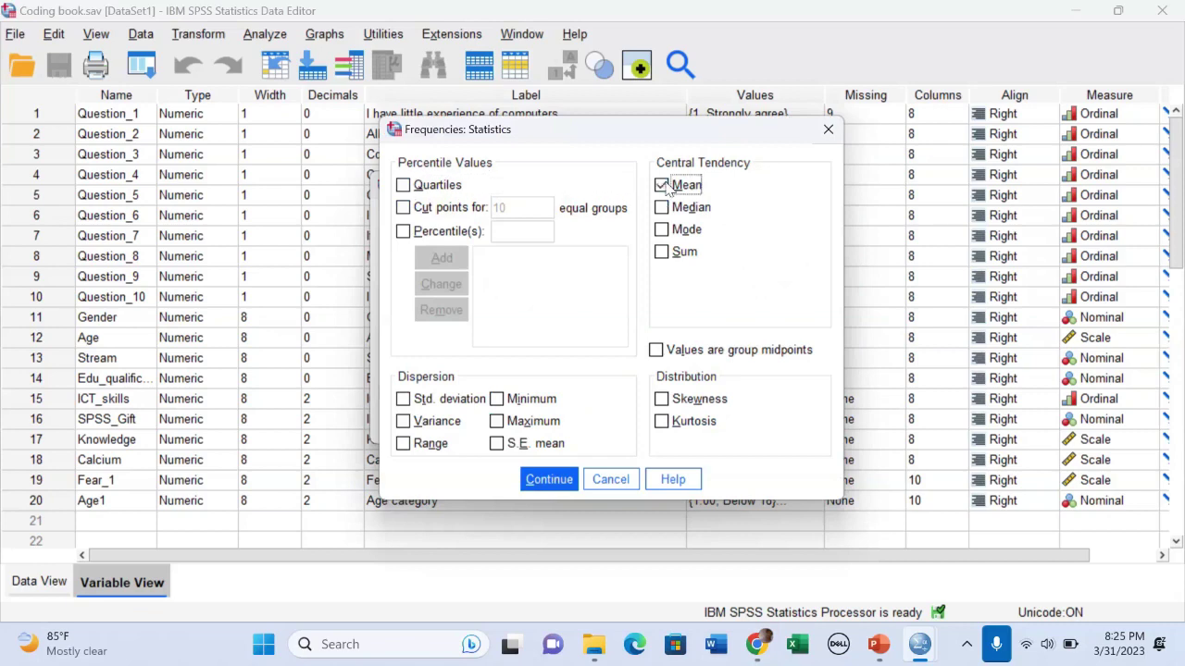
left_click(662, 232)
left_click(497, 401)
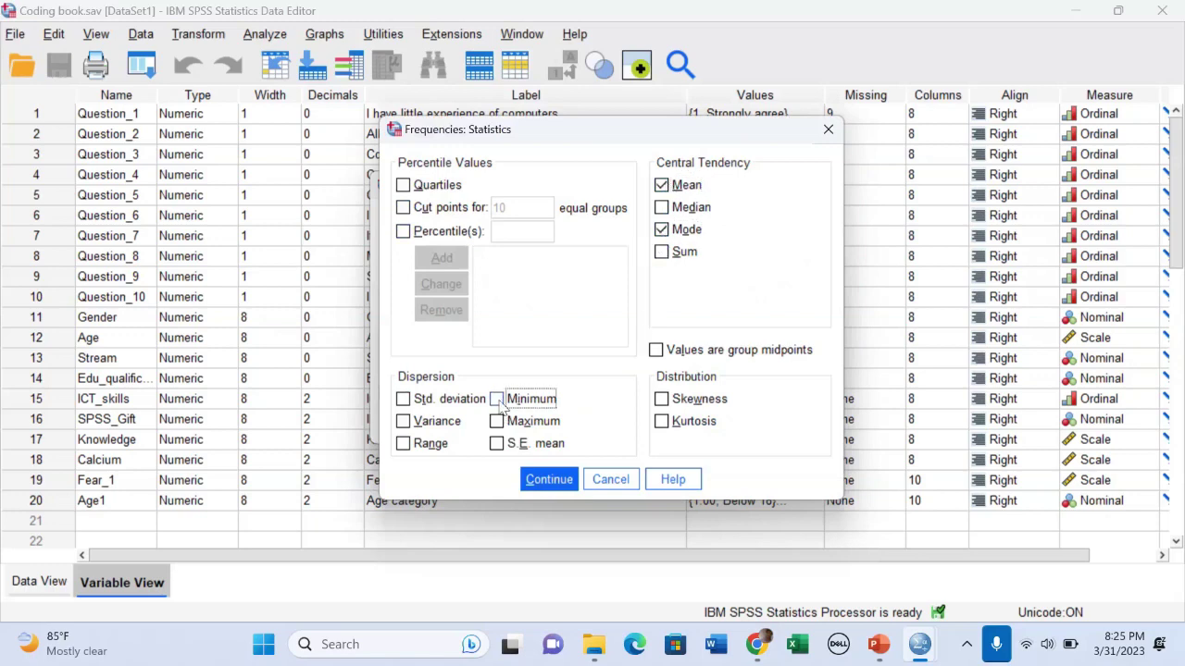
left_click(498, 422)
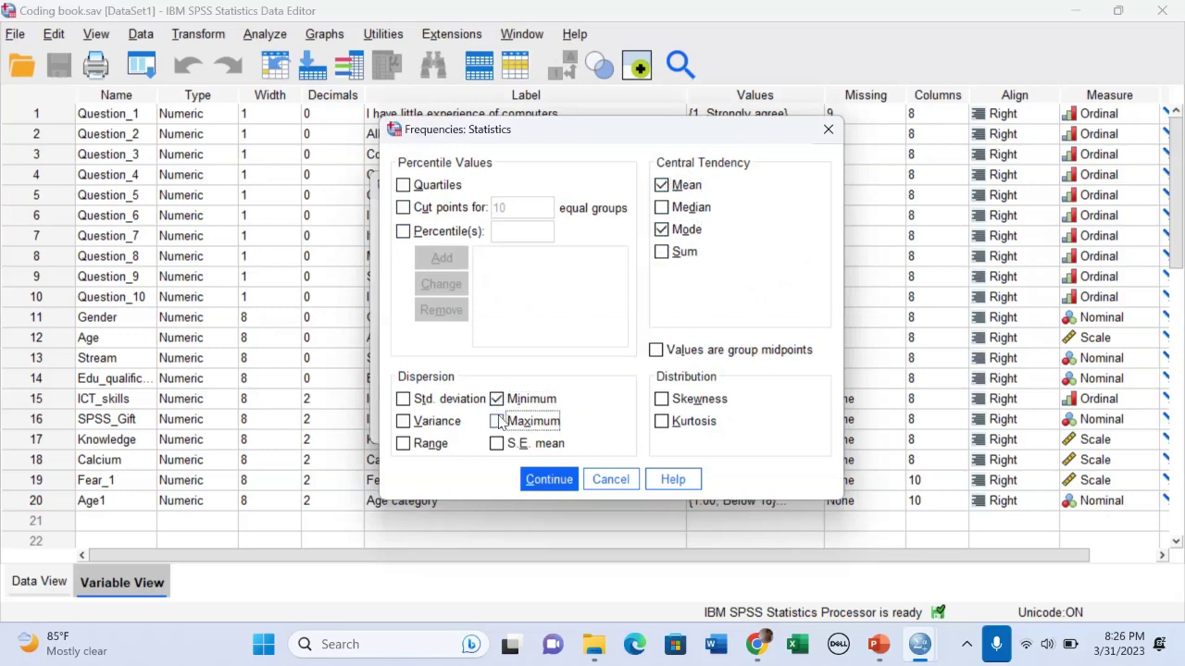
left_click(552, 483)
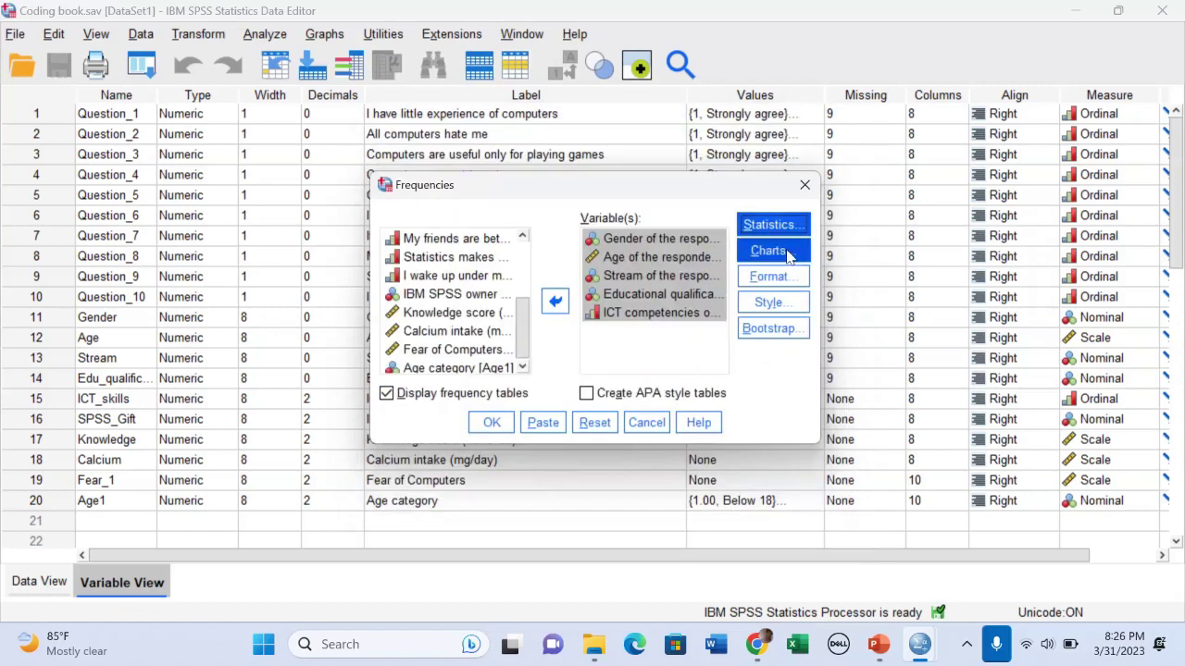
left_click(783, 252)
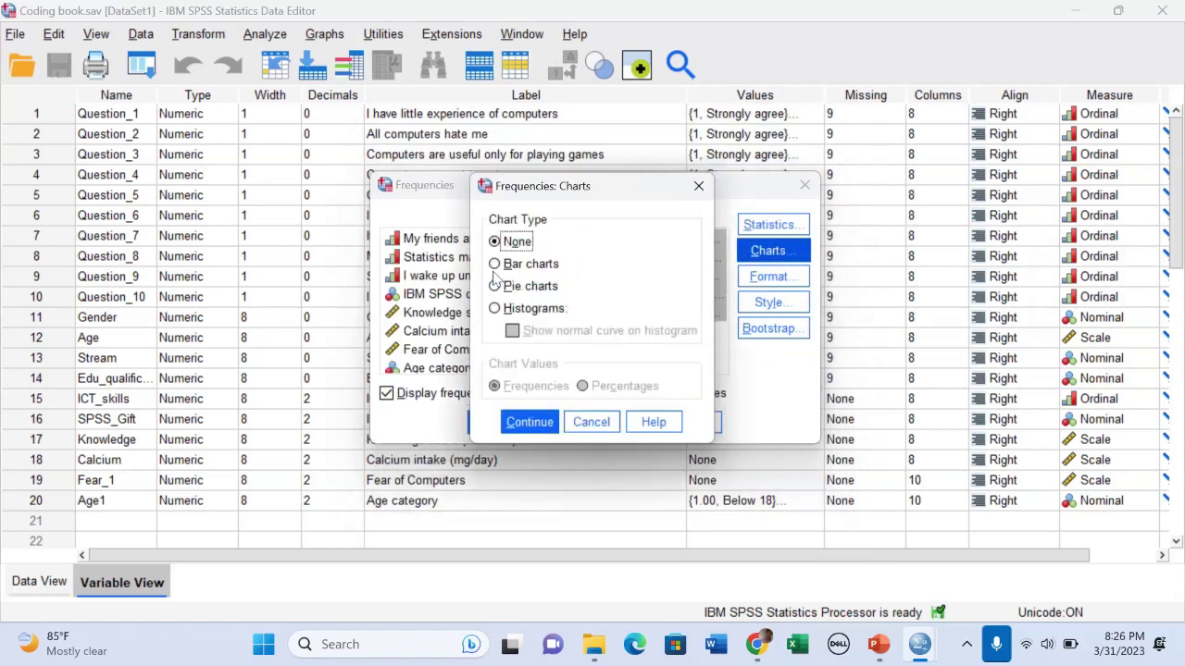
left_click(698, 188)
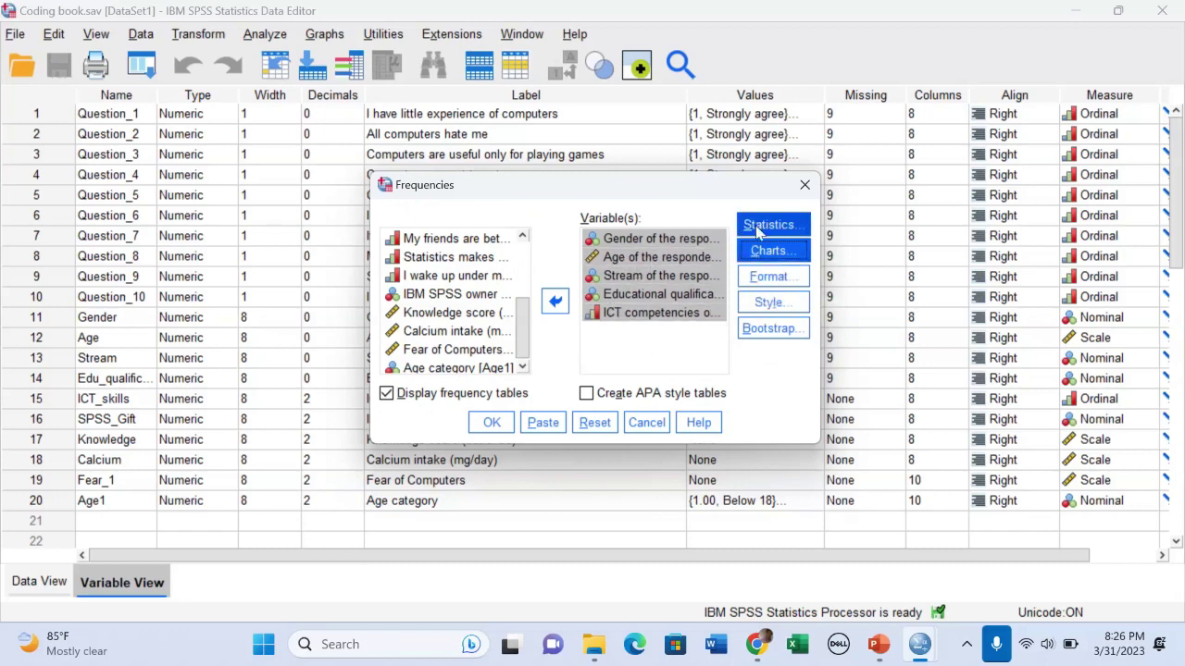
left_click(790, 227)
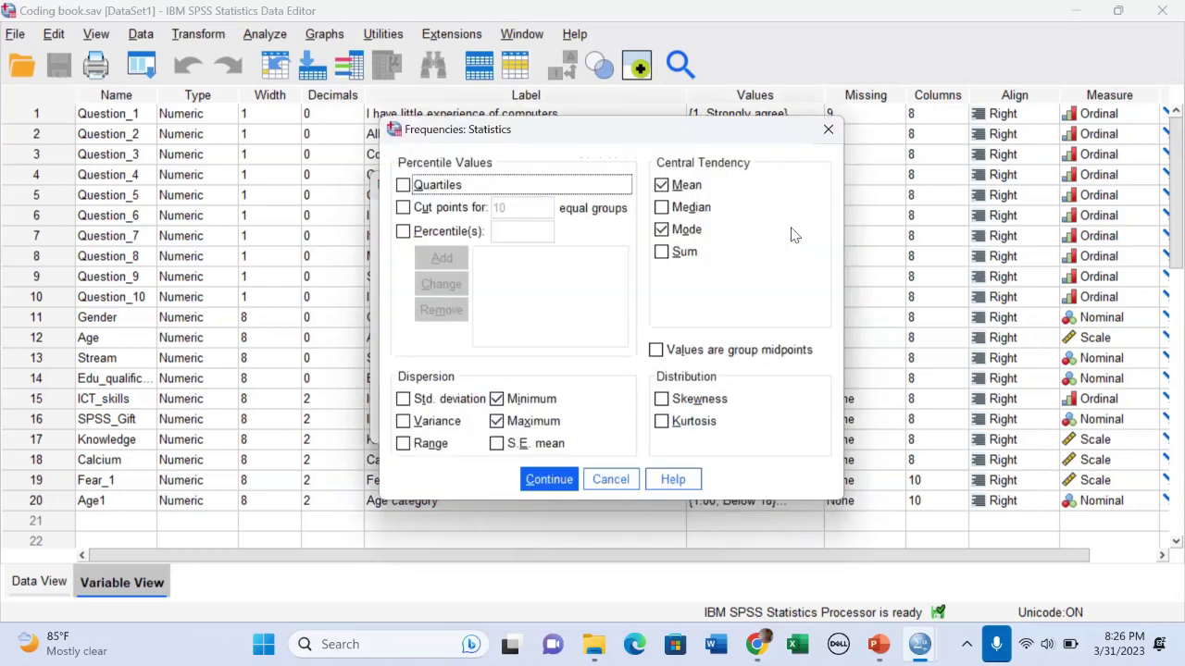
left_click(662, 231)
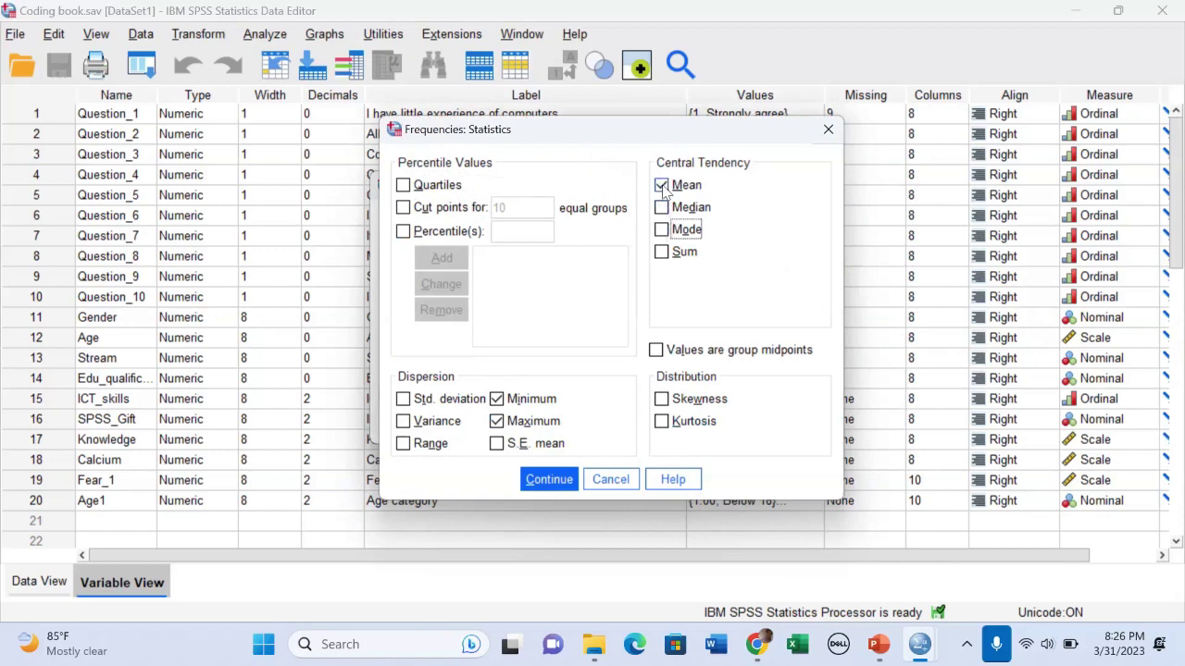
left_click(663, 230)
left_click(548, 480)
Step: Add bar charts showing percentages to the Frequencies analysis and run it
left_click(773, 251)
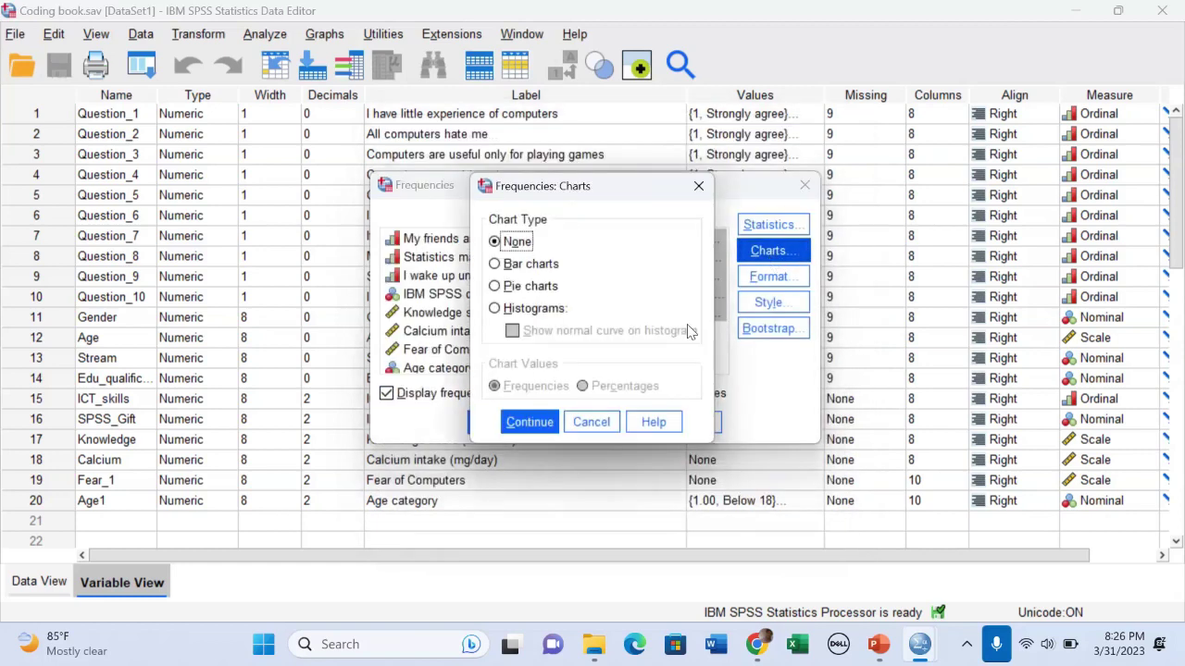
left_click(496, 266)
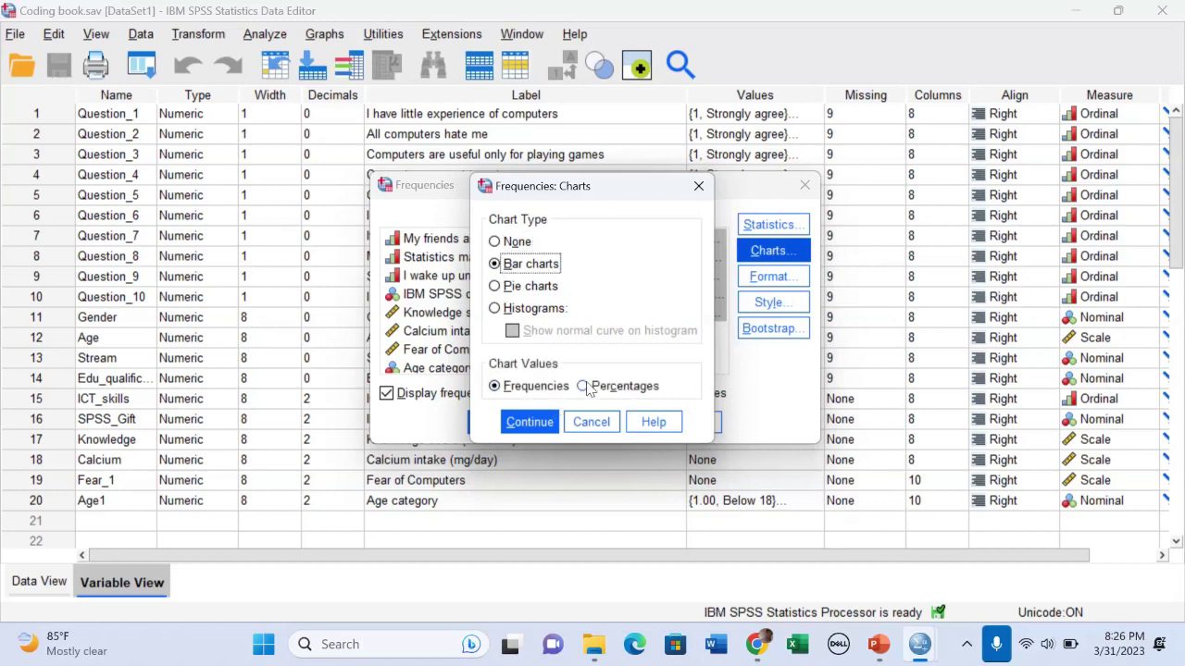
left_click(527, 422)
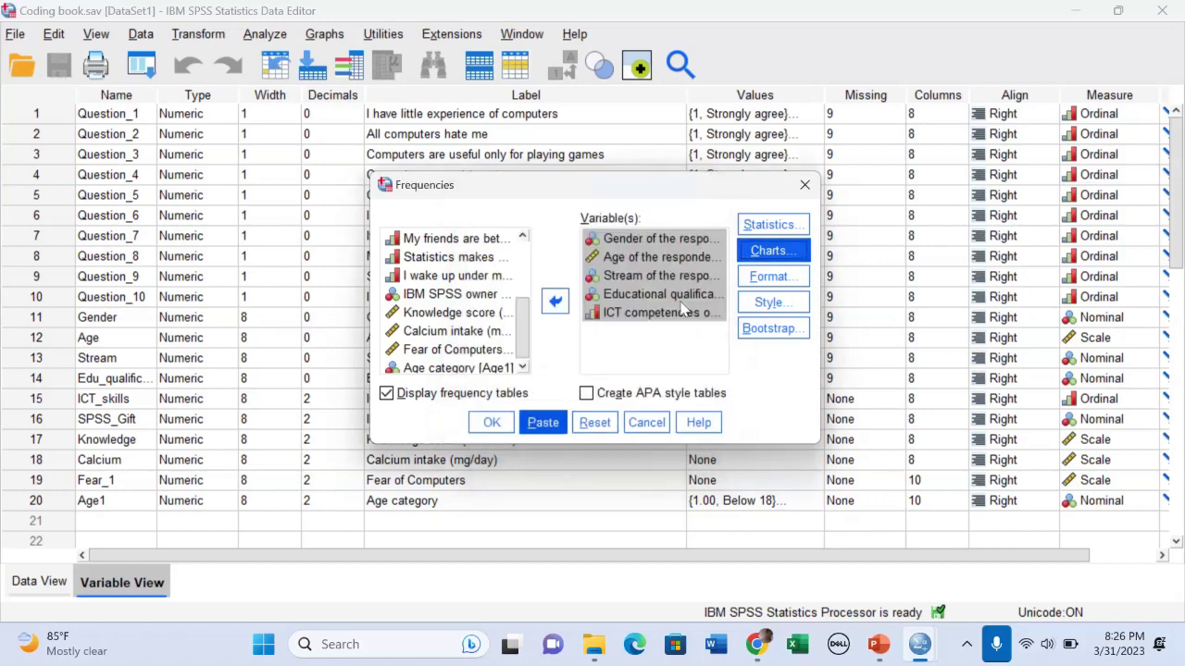
left_click(492, 423)
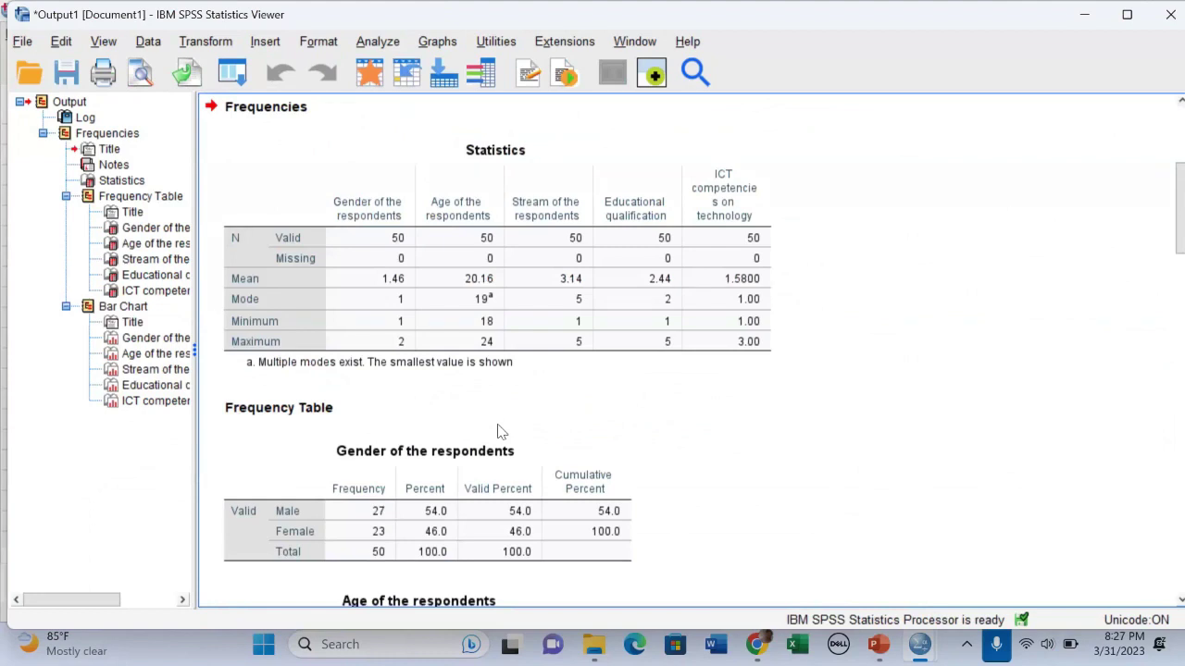
Step: Look through the Frequencies output, examining the logged command syntax and the Statistics table for the five variables
left_click(525, 331)
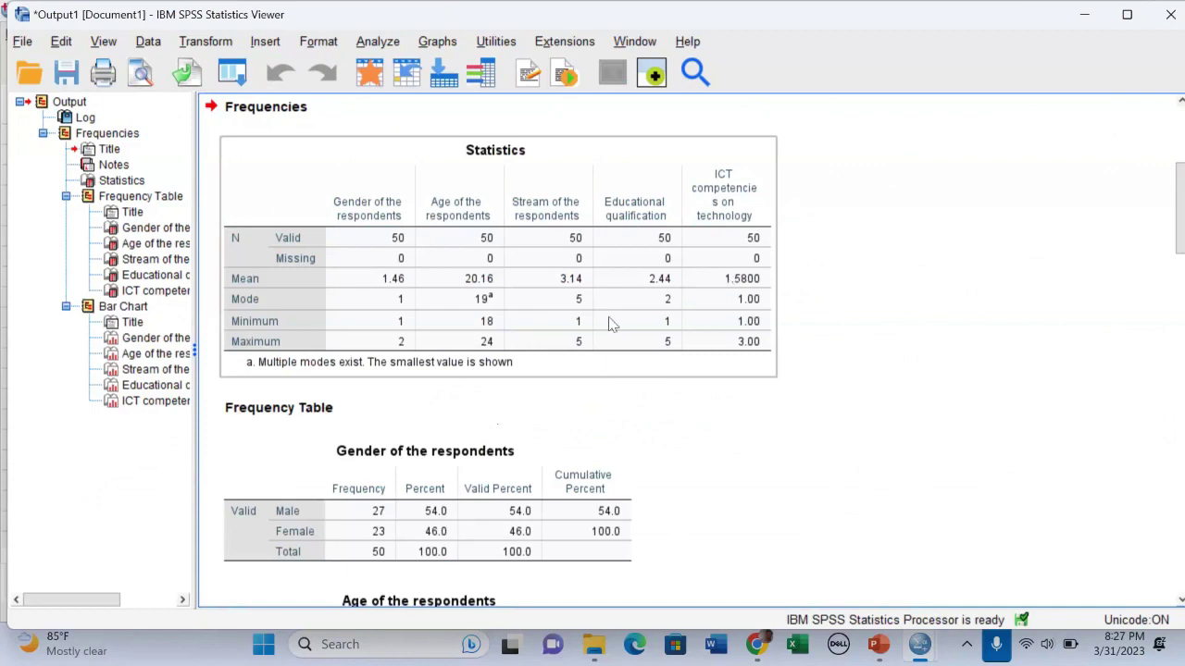
left_click(833, 336)
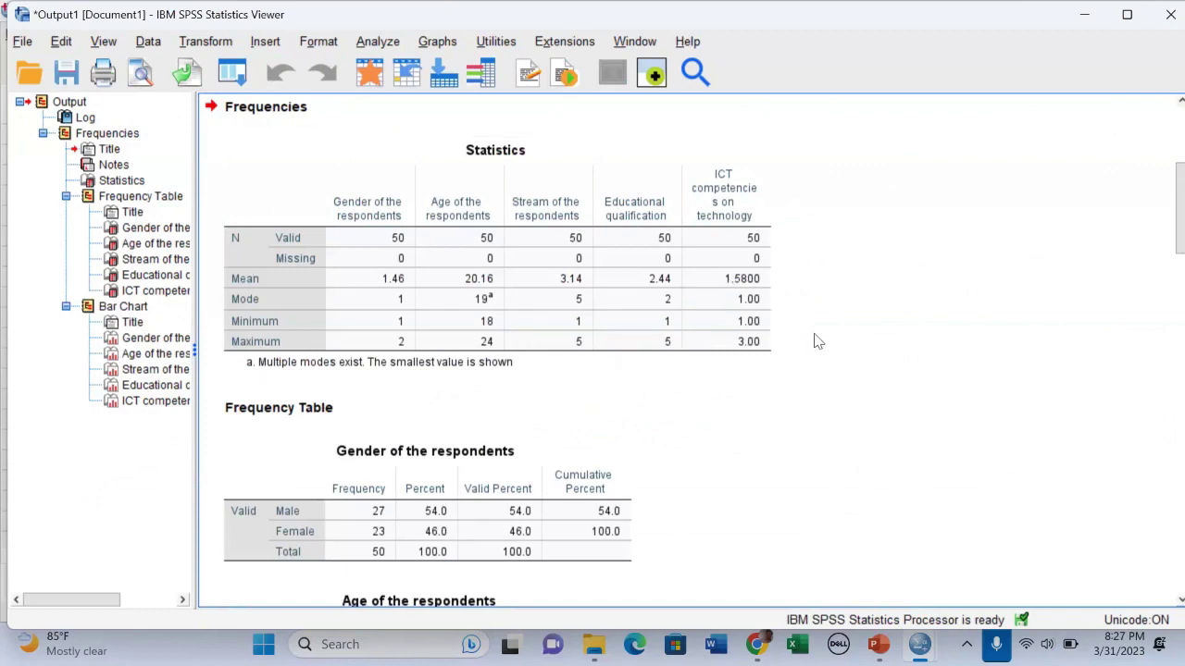
scroll(814, 339, "down", 15)
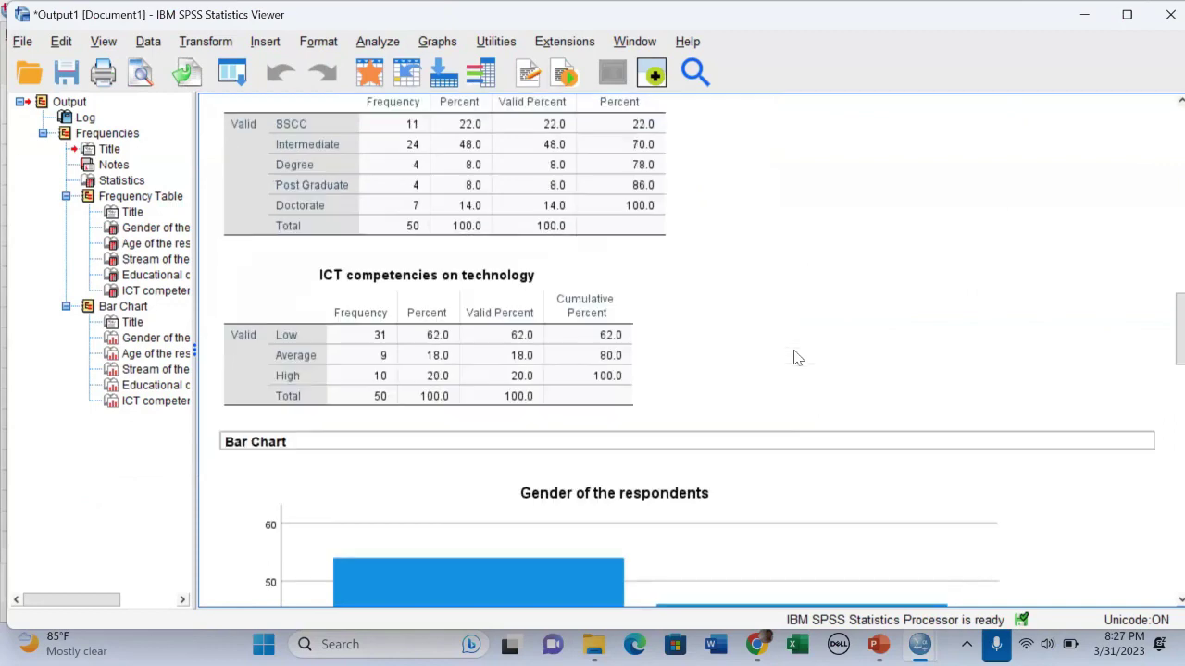
scroll(768, 352, "down", 4)
scroll(677, 337, "up", 12)
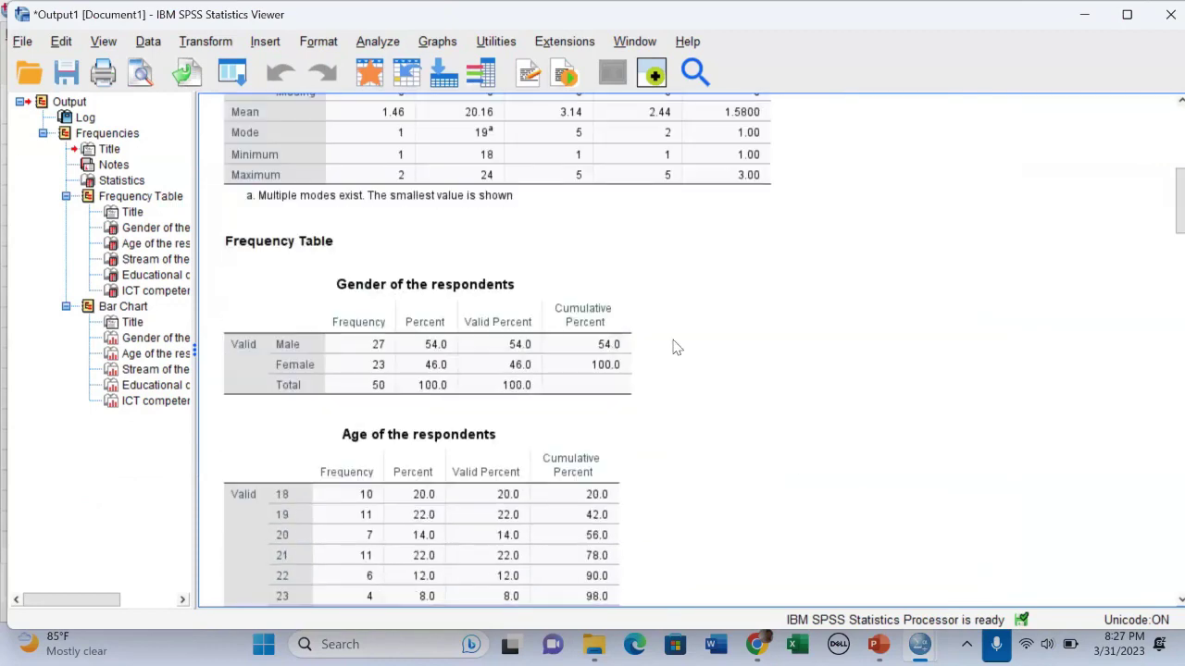
scroll(626, 356, "up", 5)
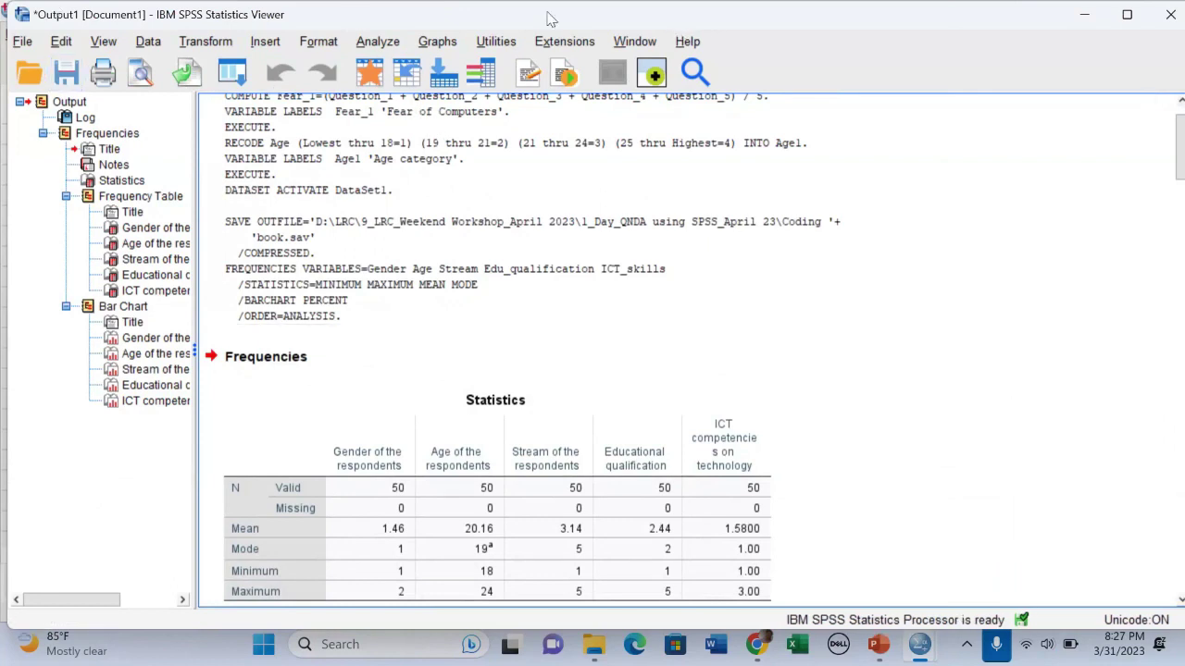
left_click(499, 278)
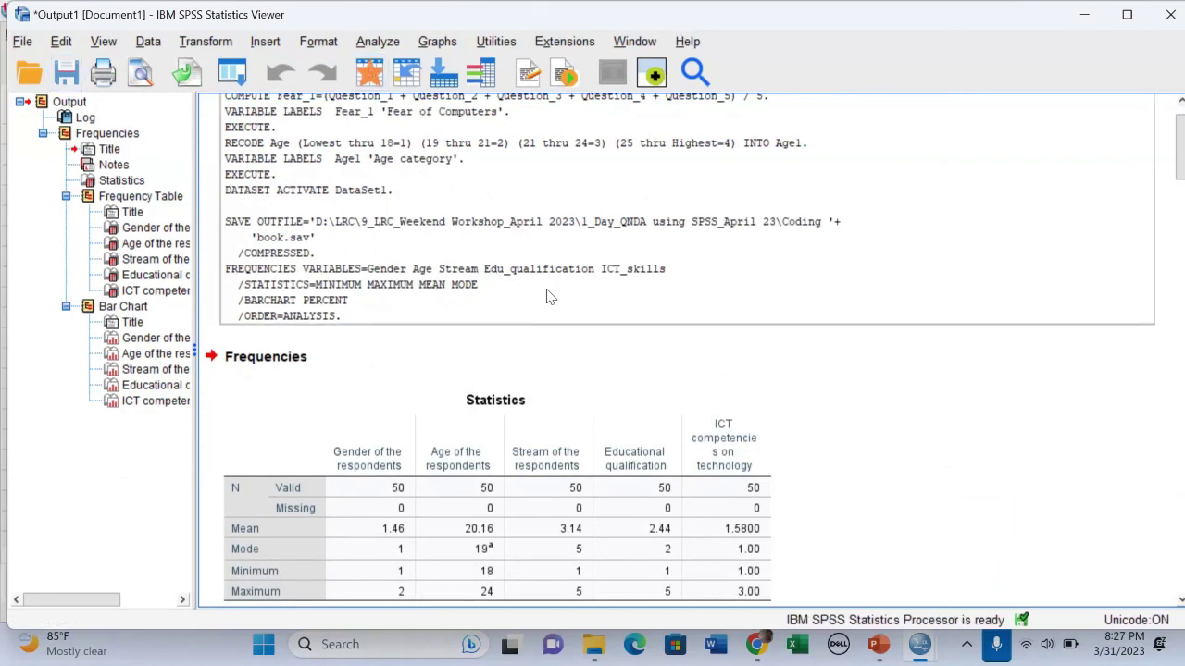
scroll(546, 296, "down", 3)
left_click(498, 375)
scroll(498, 375, "down", 2)
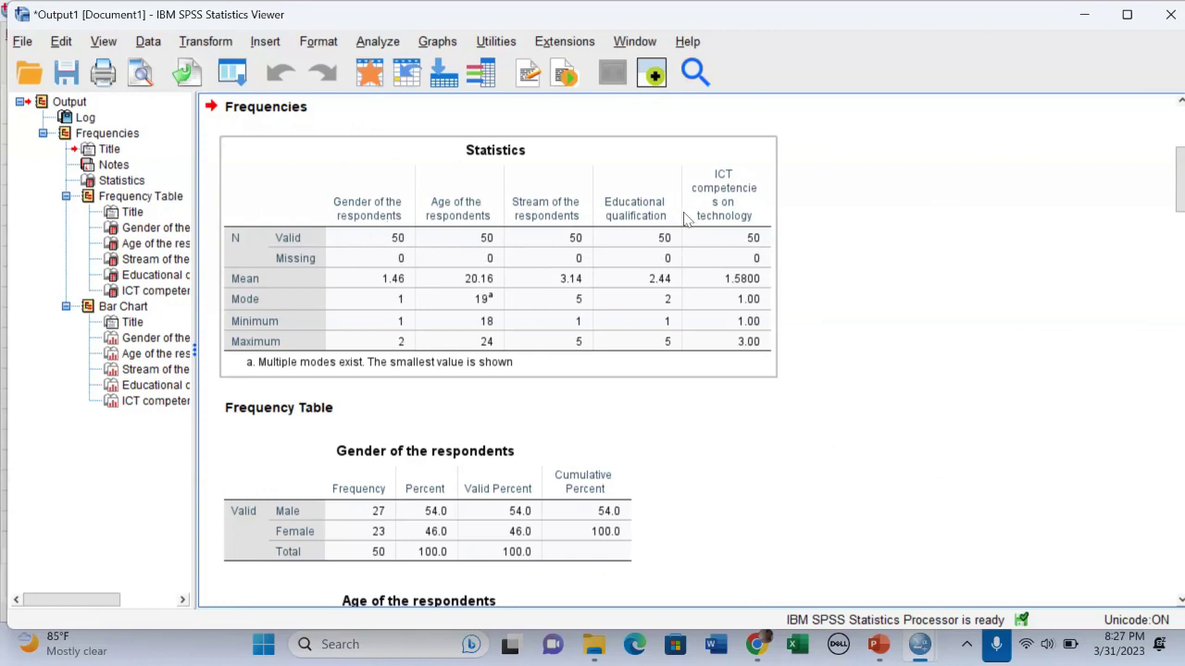
Step: Examine the frequencies and percentages in the Gender of the respondents frequency table
scroll(421, 373, "down", 5)
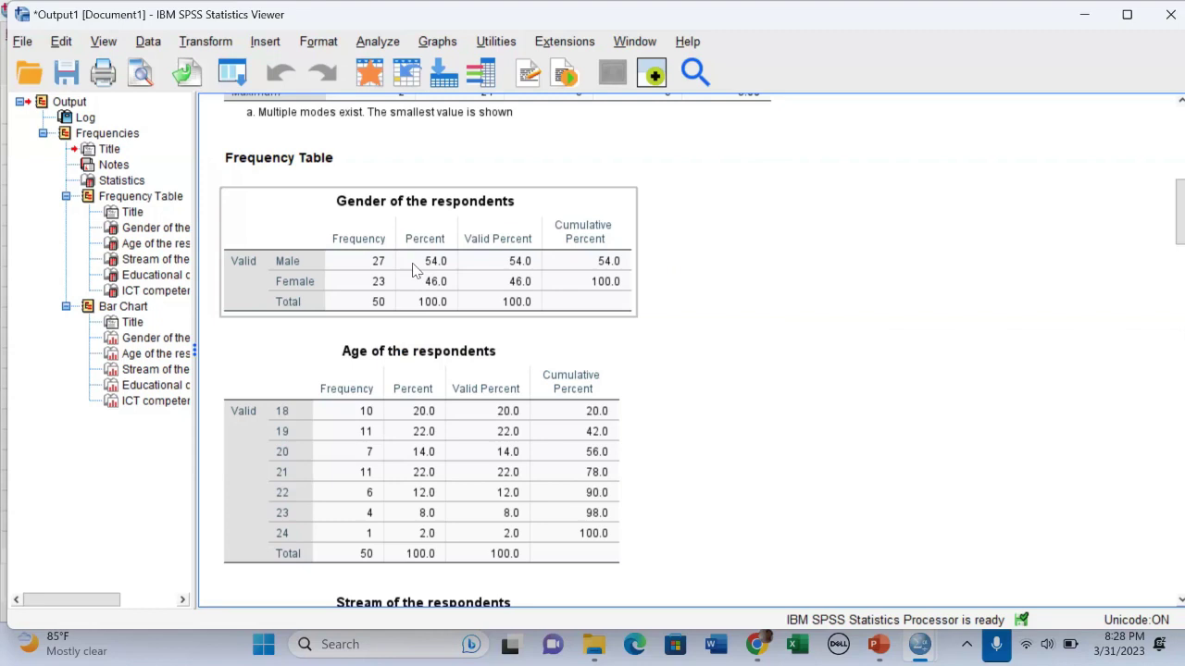
left_click(687, 218)
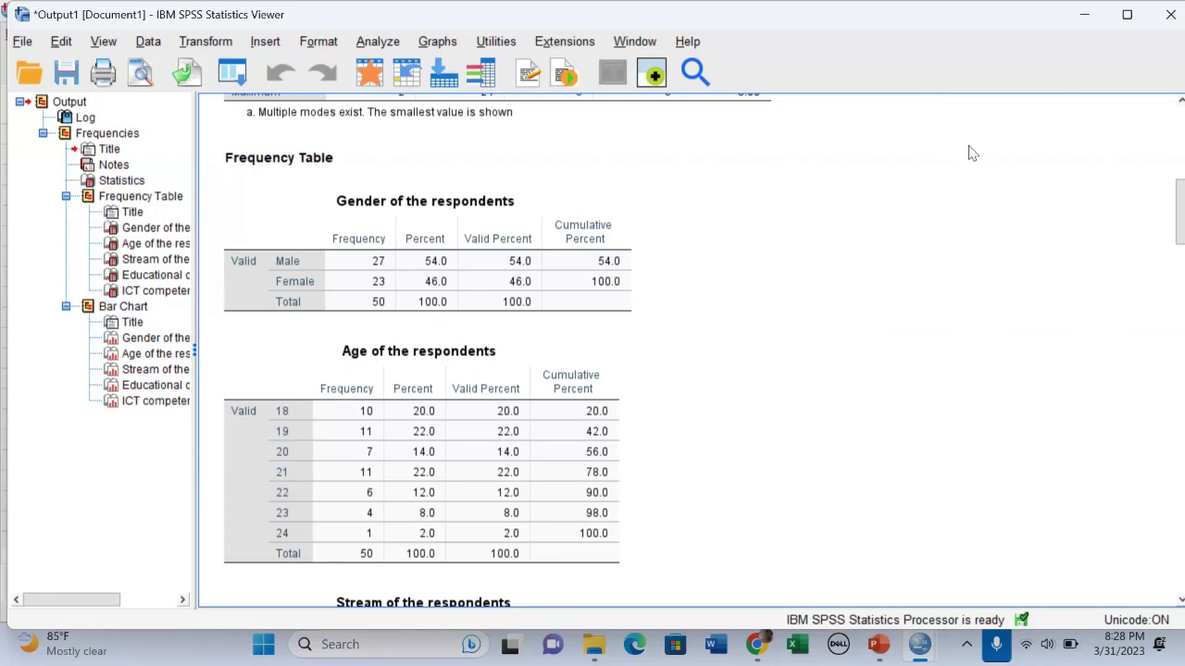
left_click(400, 274)
left_click(685, 270)
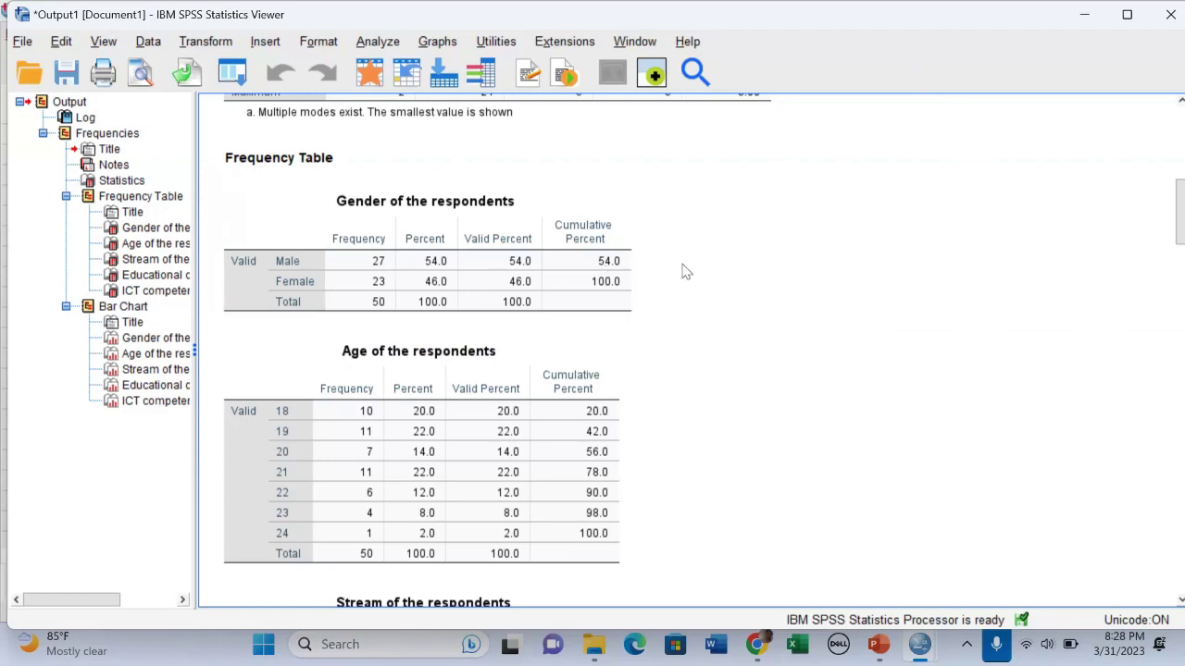
left_click(630, 276)
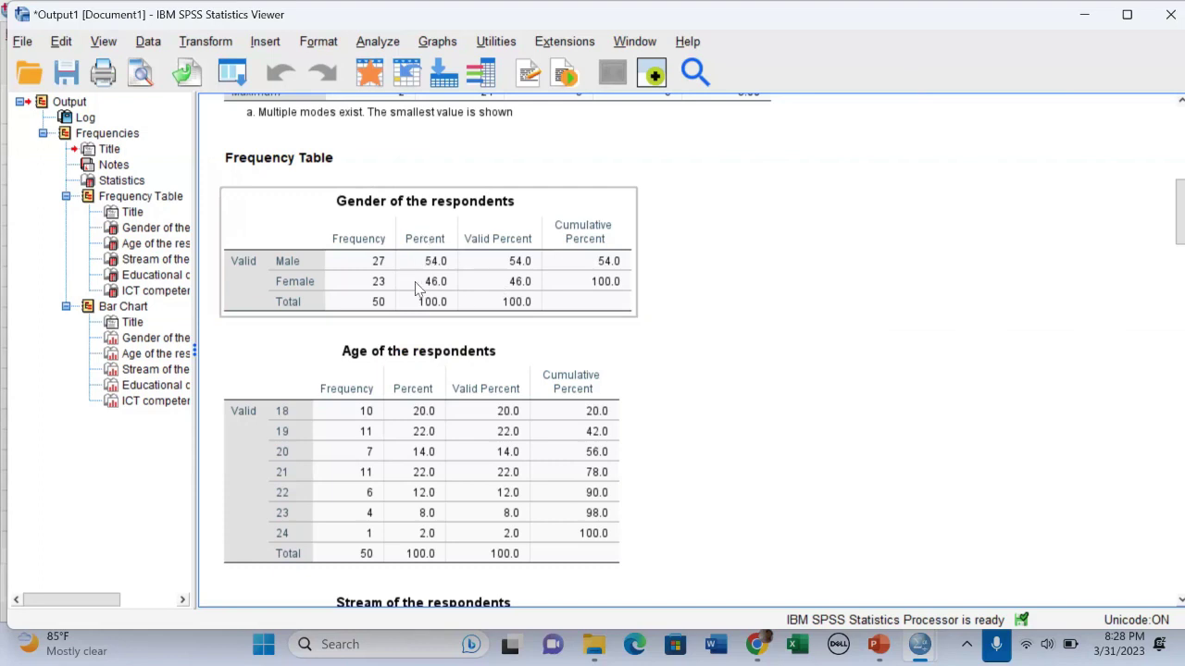
Step: Examine the frequencies and percentages in the Age of the respondents and Stream of the respondents frequency tables
scroll(361, 344, "down", 2)
left_click(363, 348)
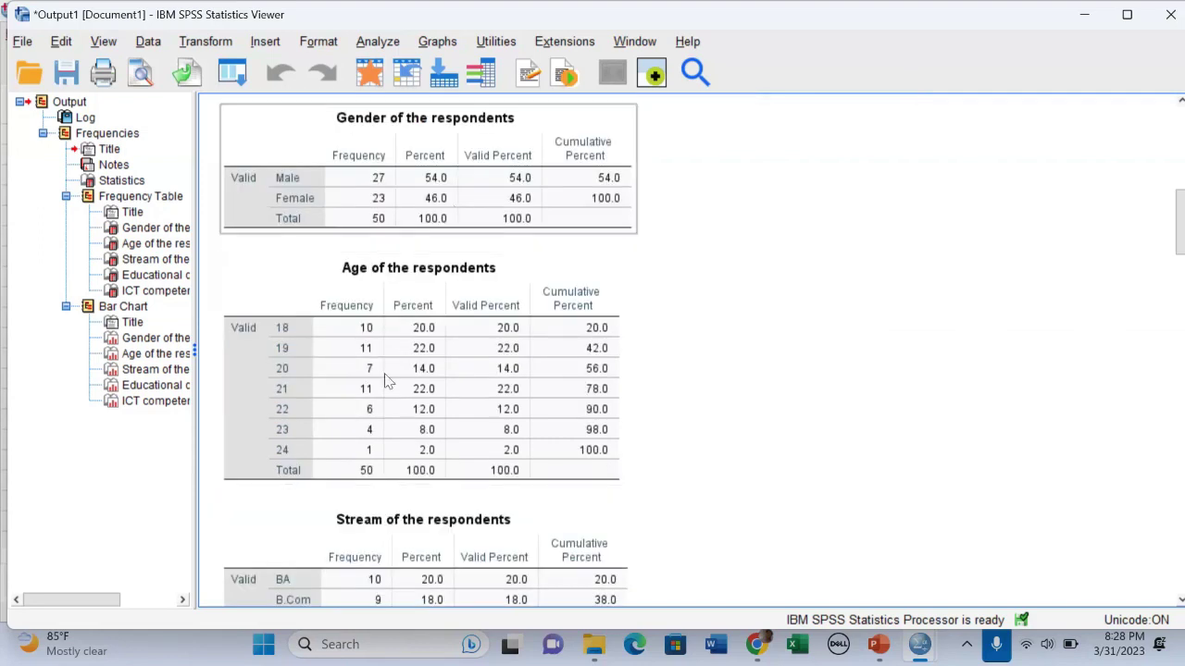
left_click(377, 198)
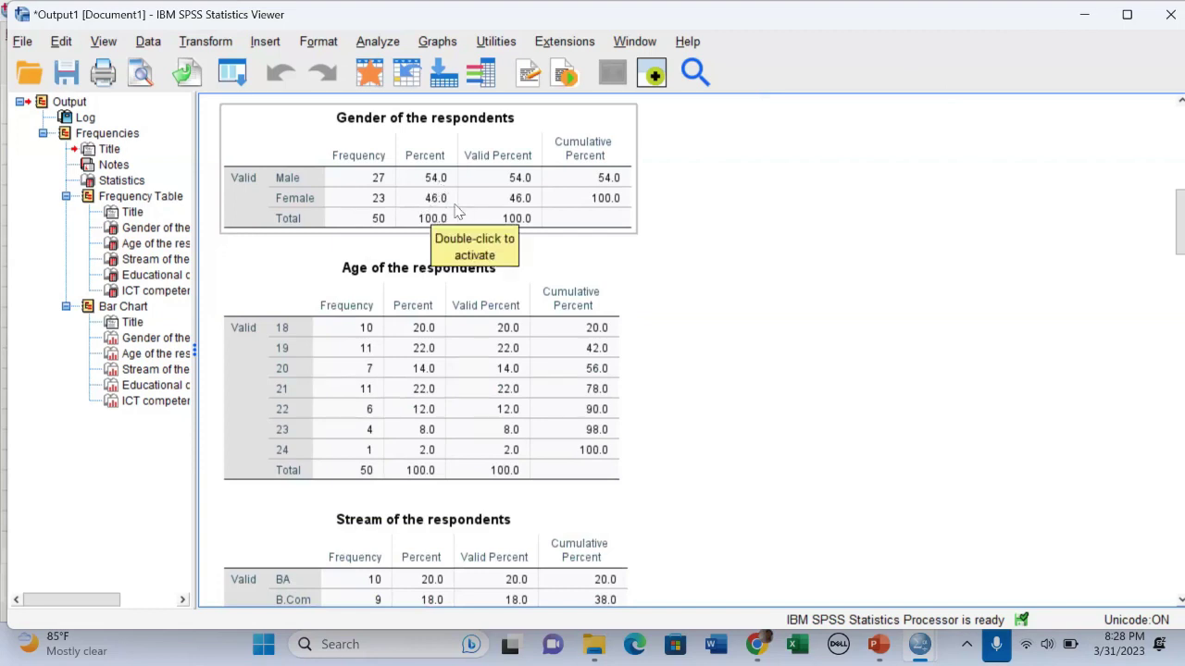
left_click(296, 264)
scroll(535, 361, "down", 5)
left_click(475, 362)
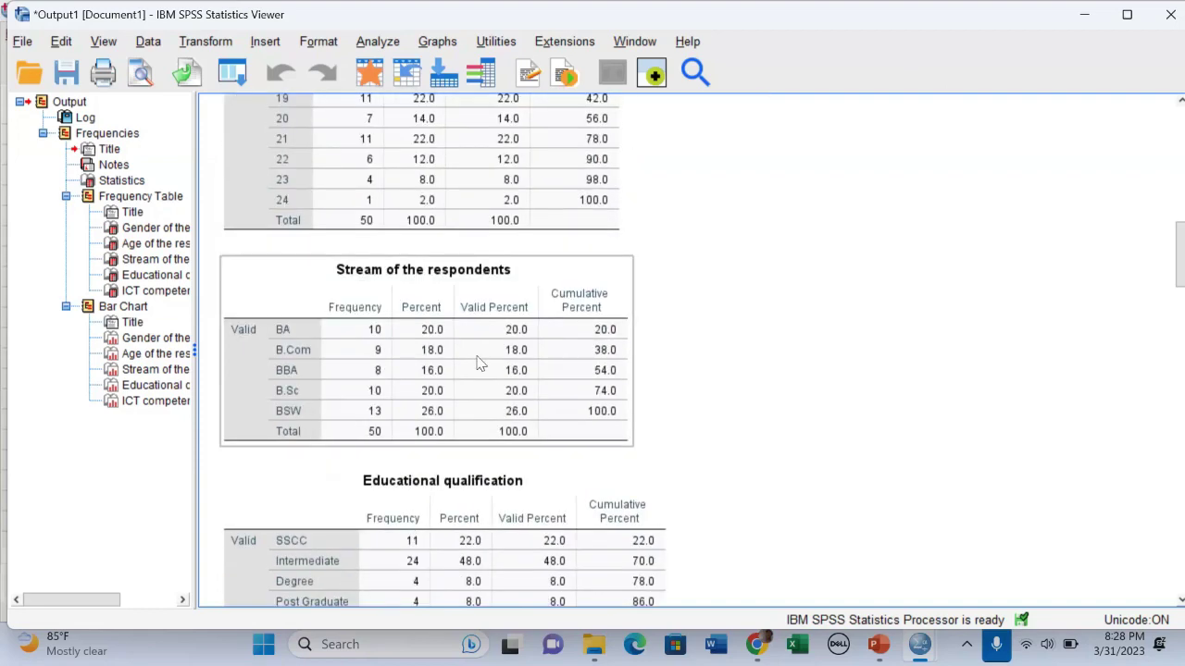
scroll(490, 269, "up", 4)
left_click(397, 259)
scroll(397, 259, "down", 4)
left_click(352, 347)
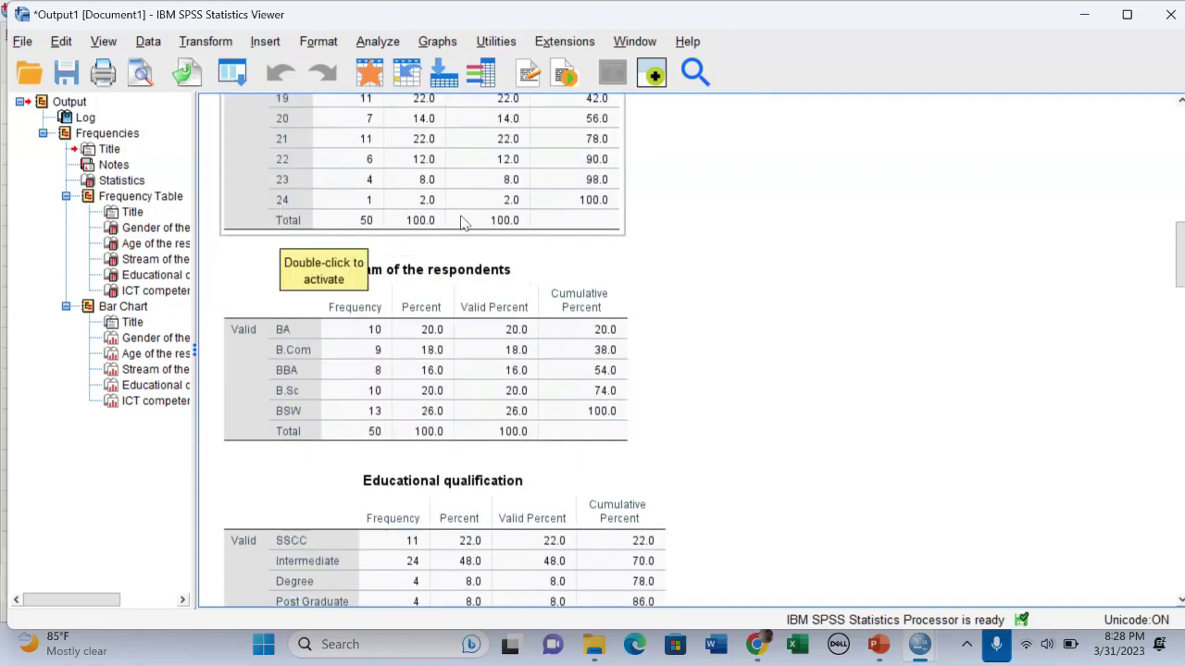
scroll(324, 273, "up", 3)
scroll(448, 398, "down", 1)
scroll(447, 398, "down", 2)
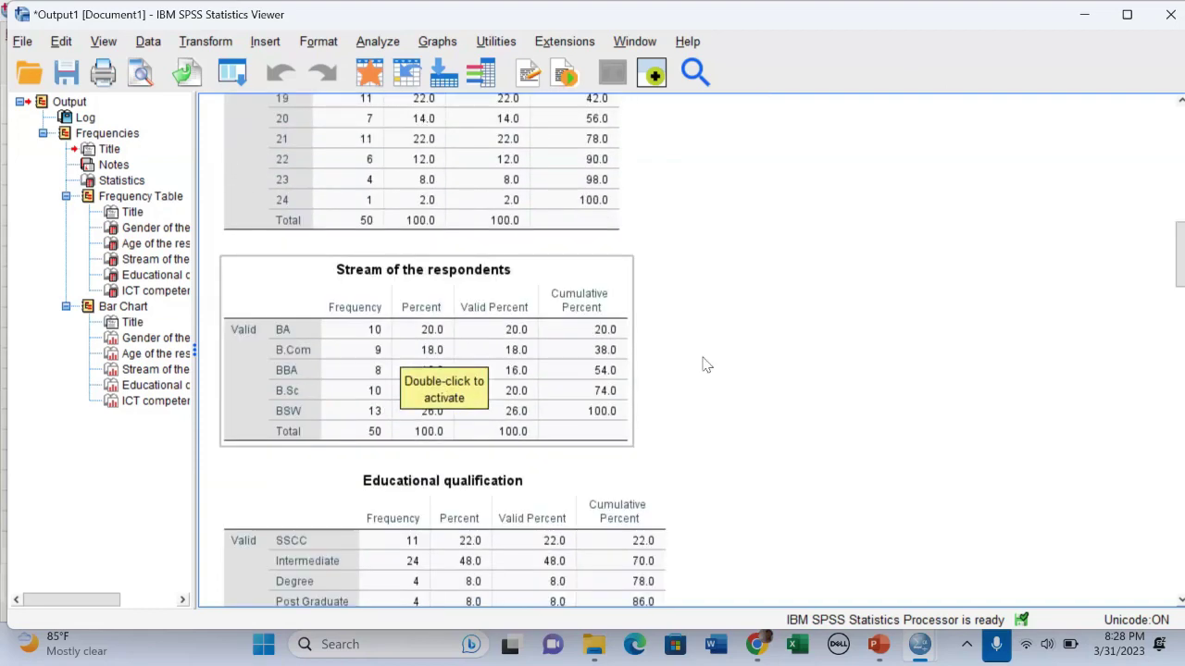
Step: Examine the frequency tables for Educational qualification and ICT competencies on technology
scroll(703, 364, "down", 2)
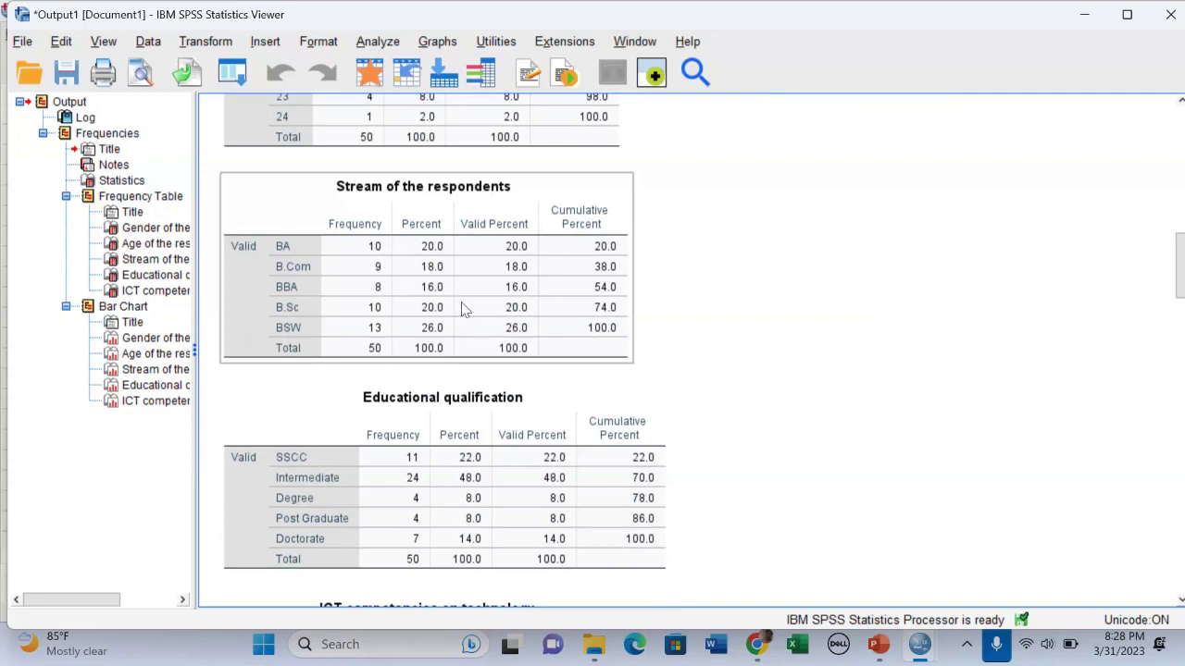
scroll(380, 393, "down", 2)
scroll(379, 393, "down", 2)
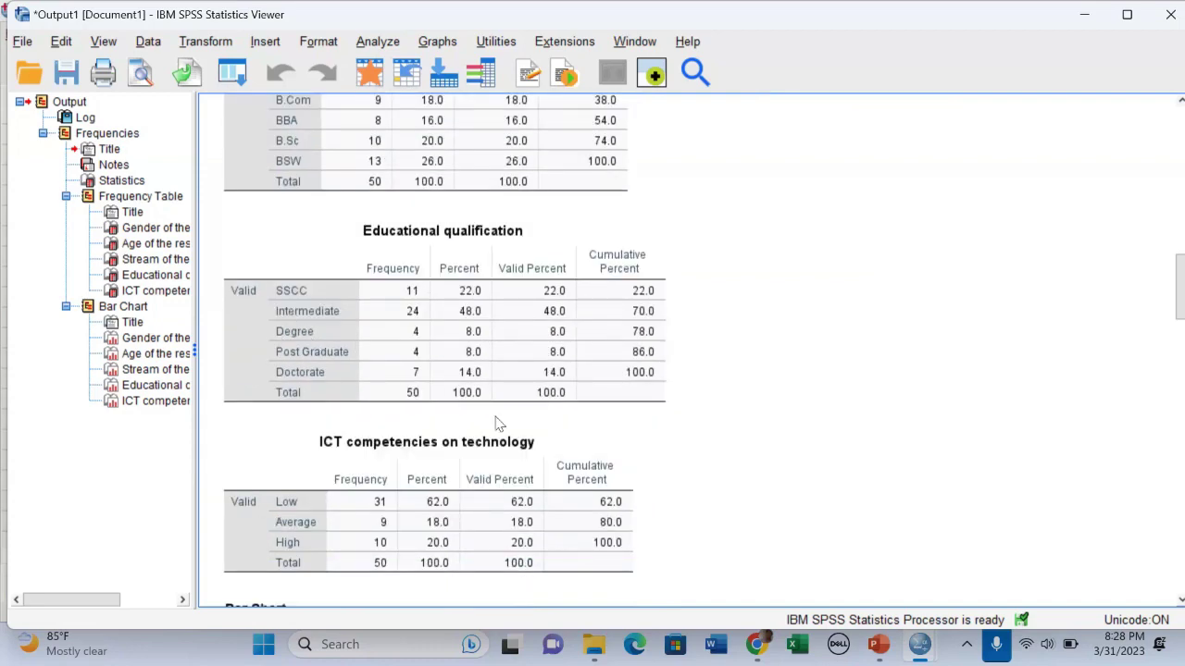
scroll(334, 297, "down", 4)
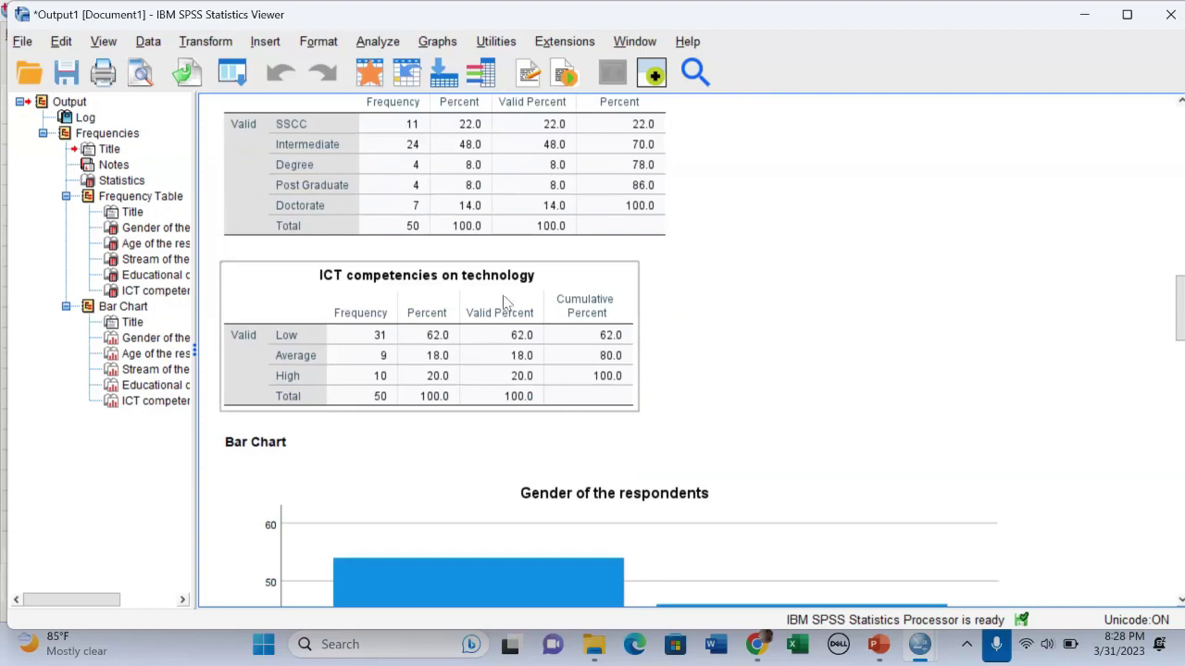
Step: Look through the percentage bar charts for the gender, age and stream of the respondents
scroll(614, 314, "down", 10)
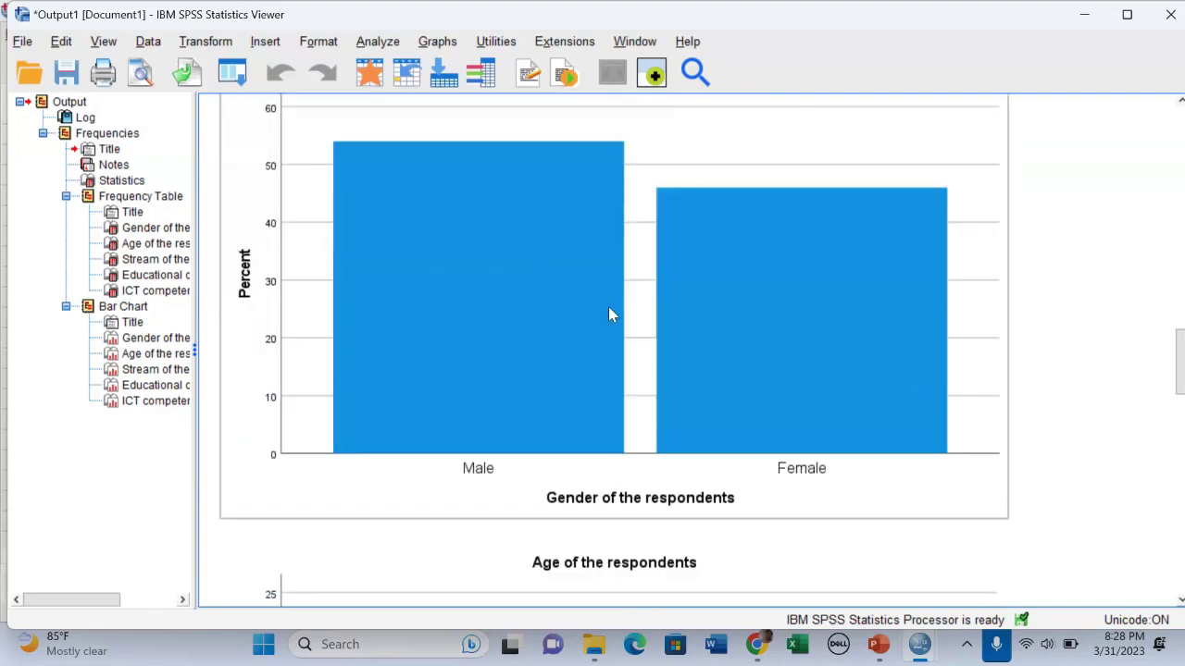
scroll(608, 314, "up", 4)
scroll(608, 315, "up", 12)
scroll(608, 315, "down", 20)
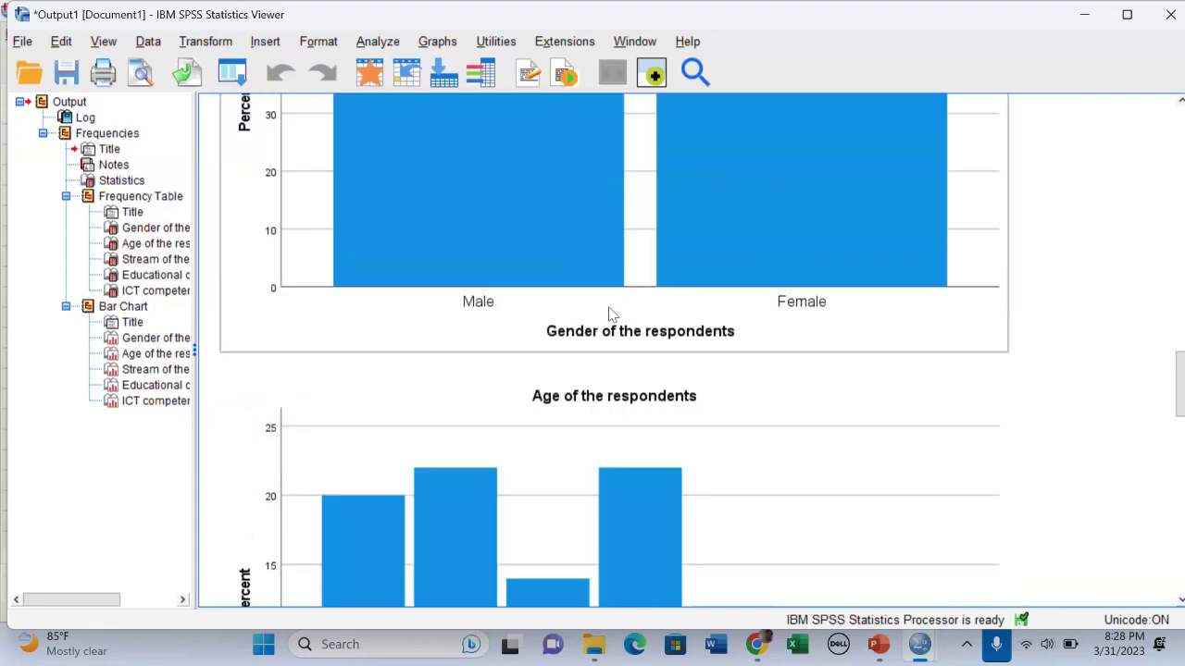
scroll(608, 315, "up", 6)
scroll(582, 283, "down", 12)
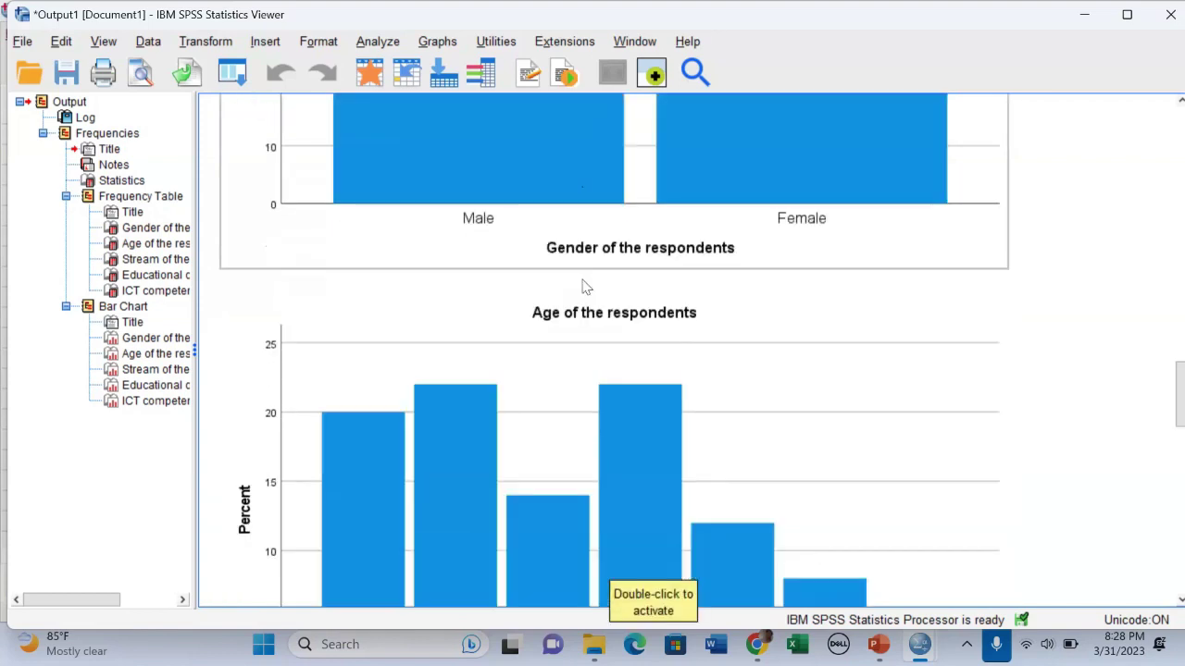
scroll(582, 287, "down", 2)
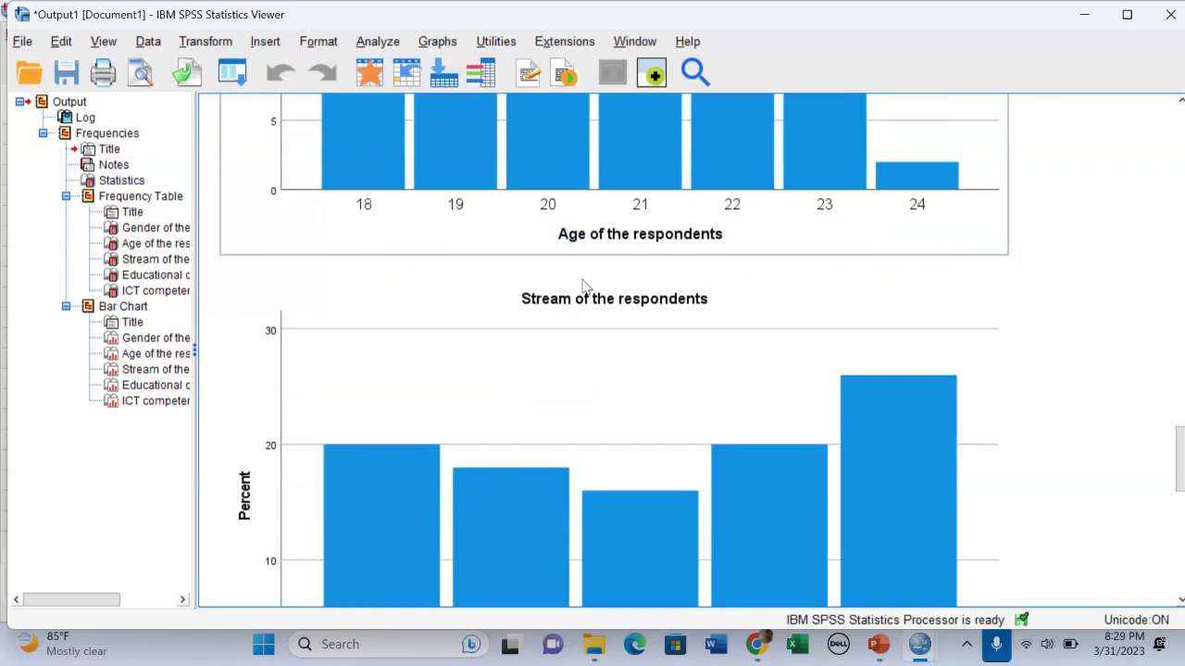
scroll(510, 272, "up", 11)
scroll(510, 278, "down", 20)
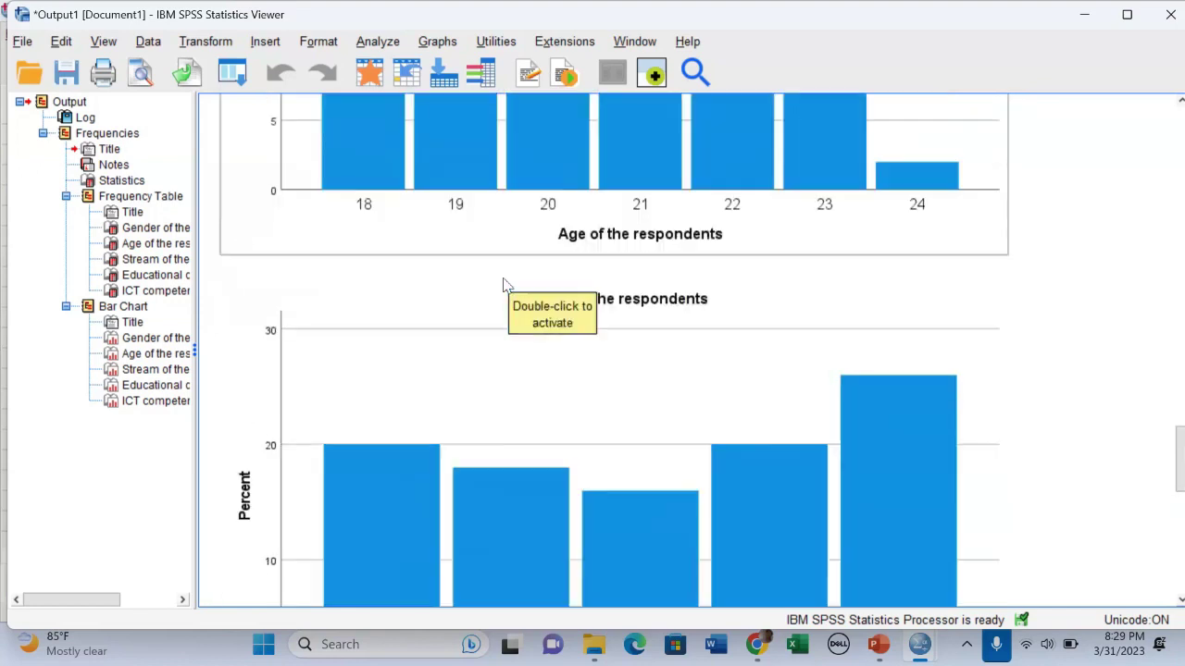
scroll(503, 286, "up", 12)
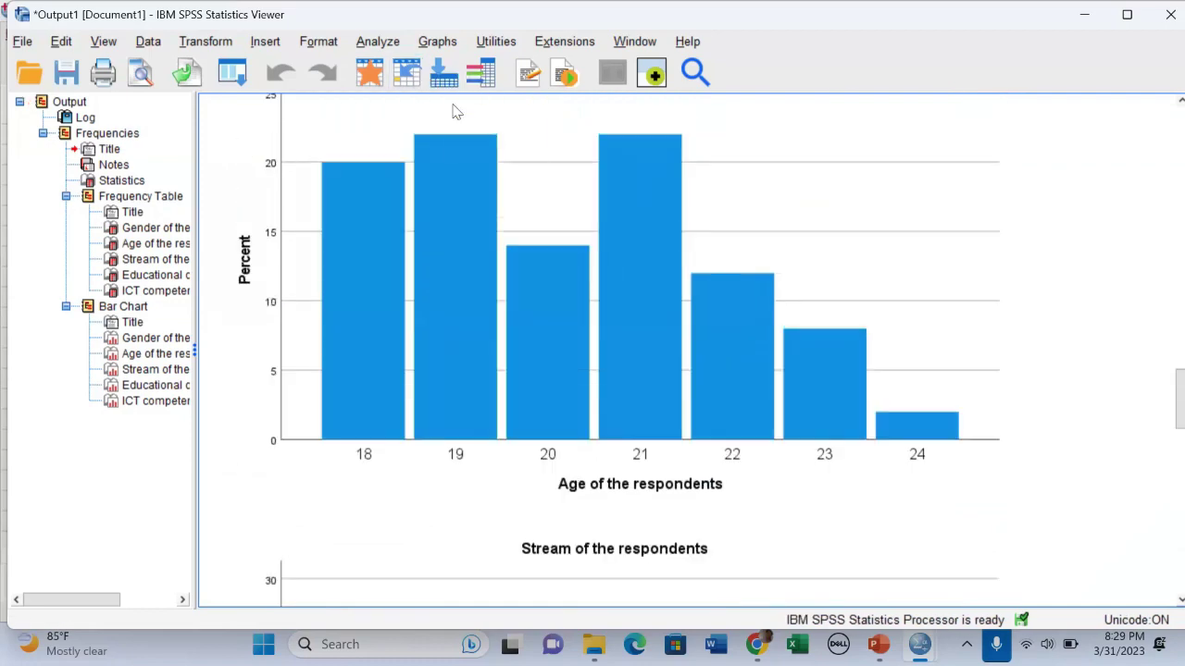
Step: Remove the mean, mode, minimum and maximum from the statistics of the Frequencies analysis
scroll(412, 265, "up", 15)
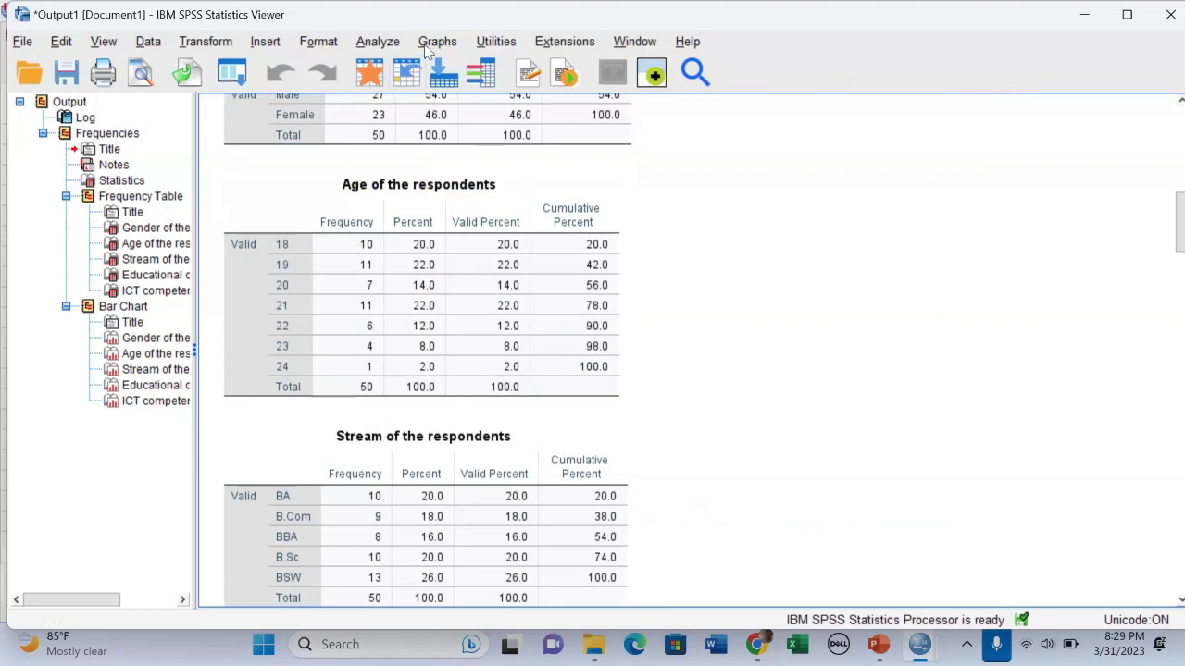
left_click(374, 44)
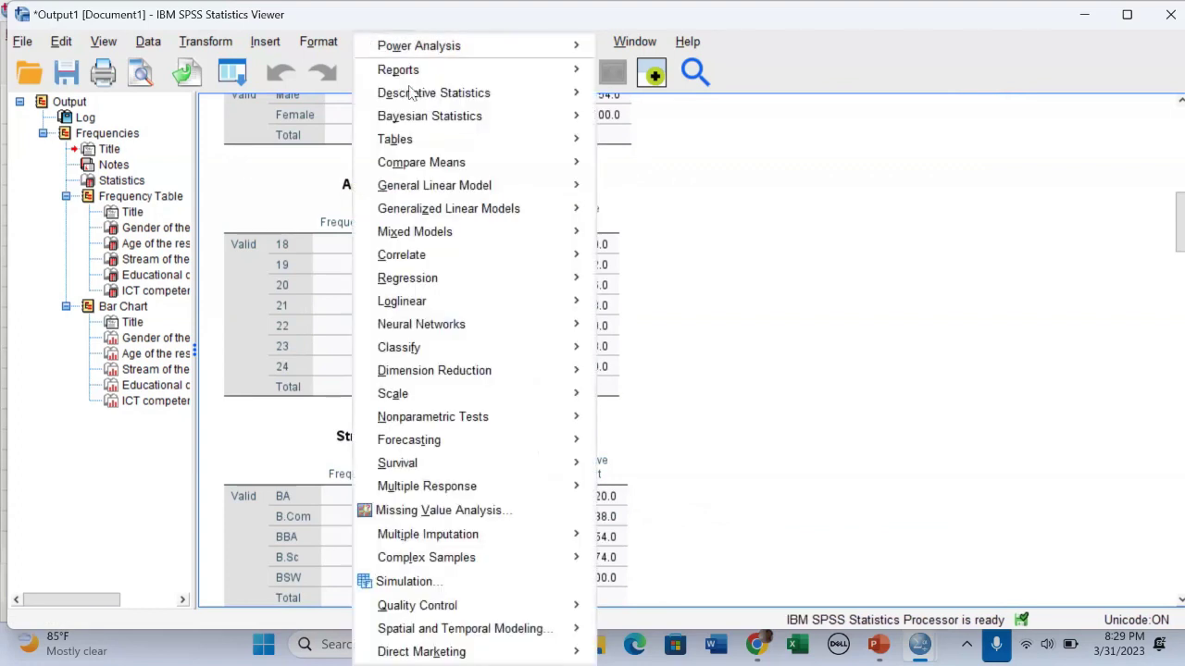
mouse_move(447, 102)
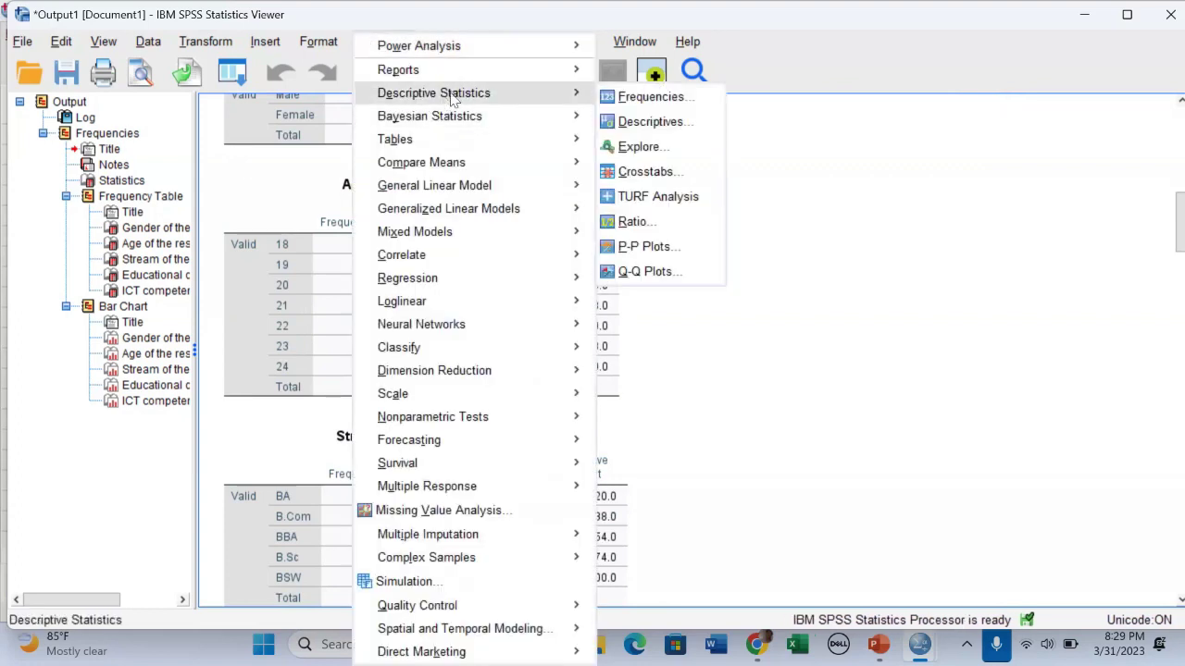
left_click(672, 98)
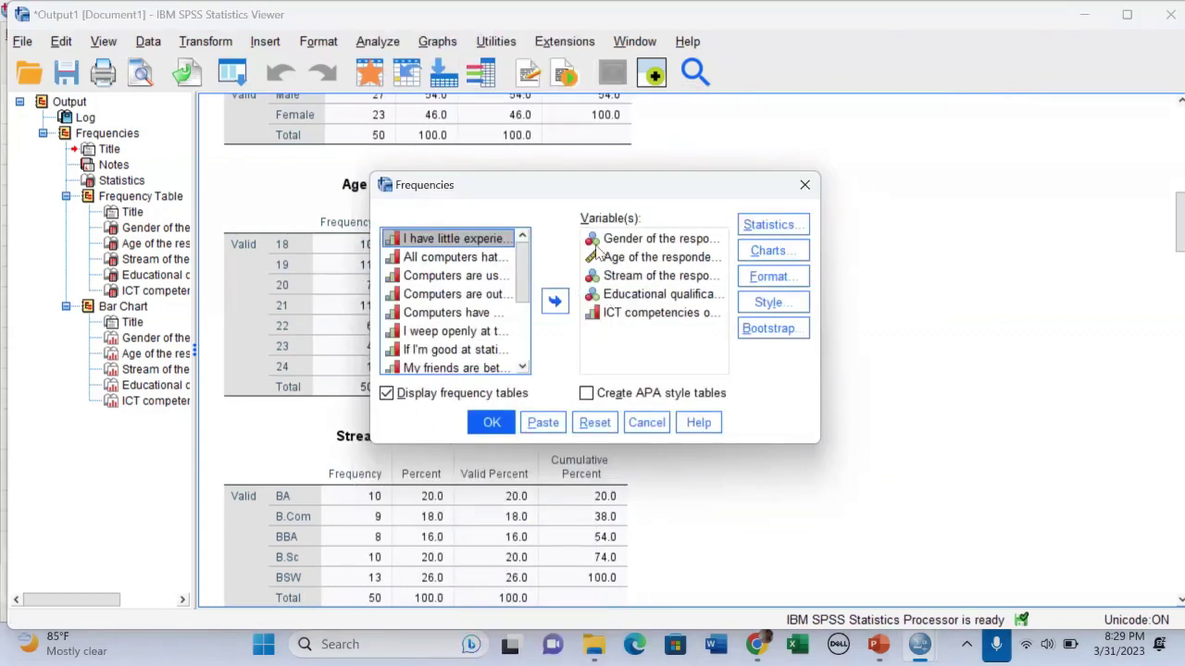
left_click(772, 225)
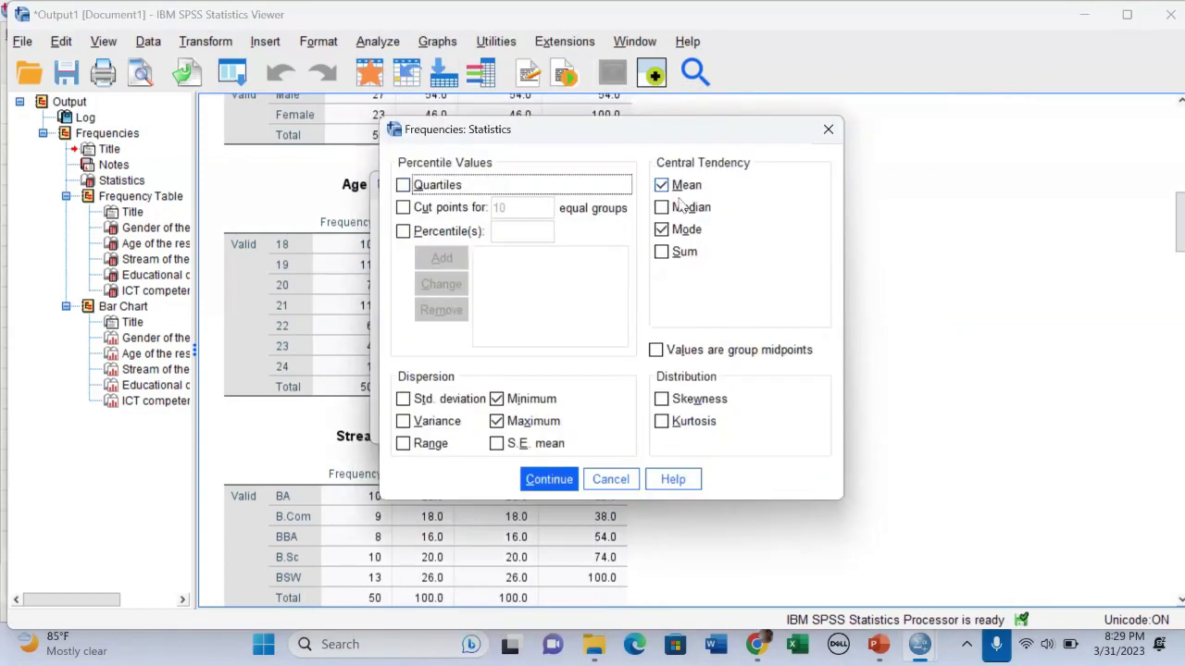
left_click(661, 208)
left_click(661, 185)
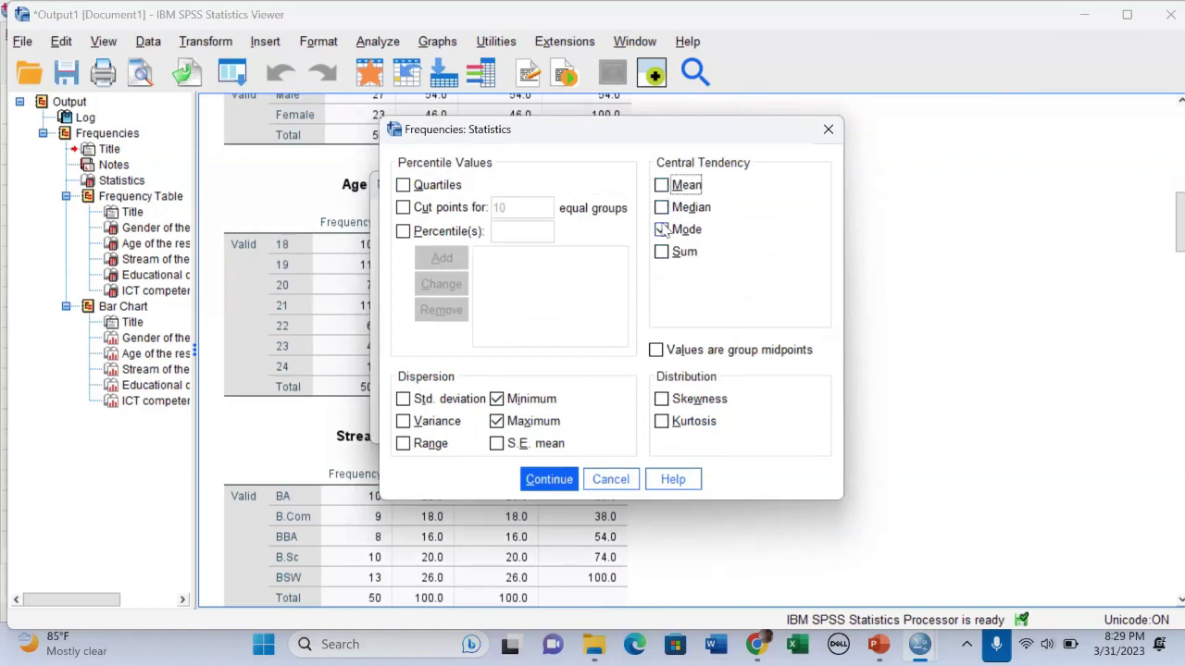
left_click(661, 230)
left_click(496, 399)
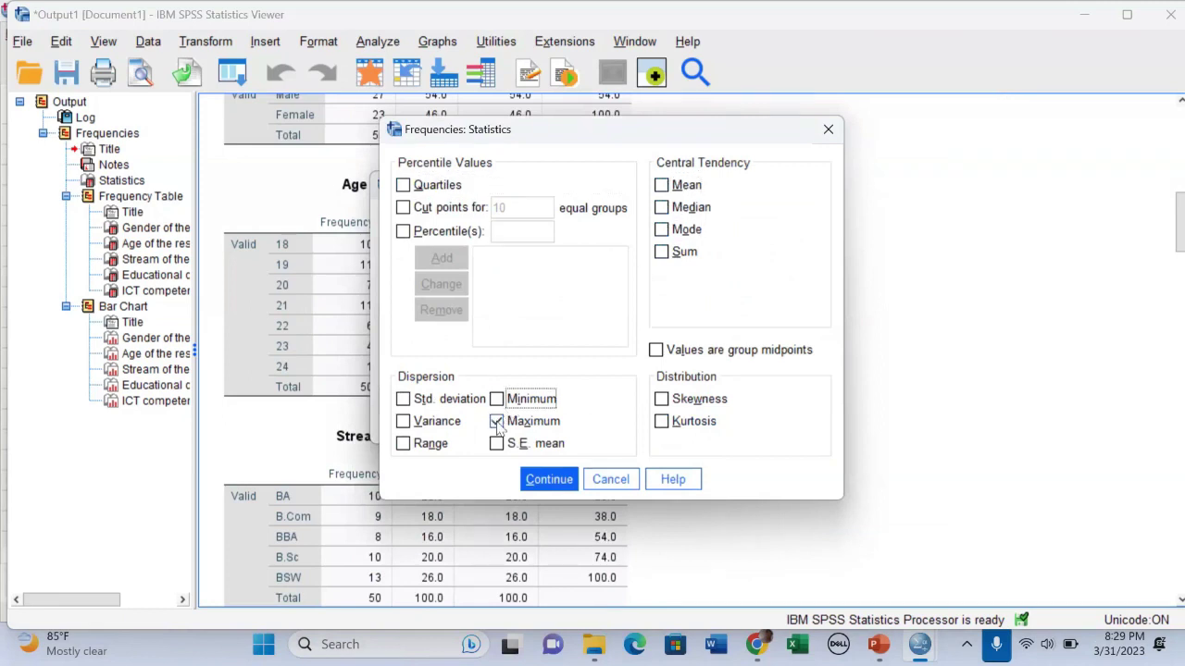
left_click(496, 421)
left_click(549, 479)
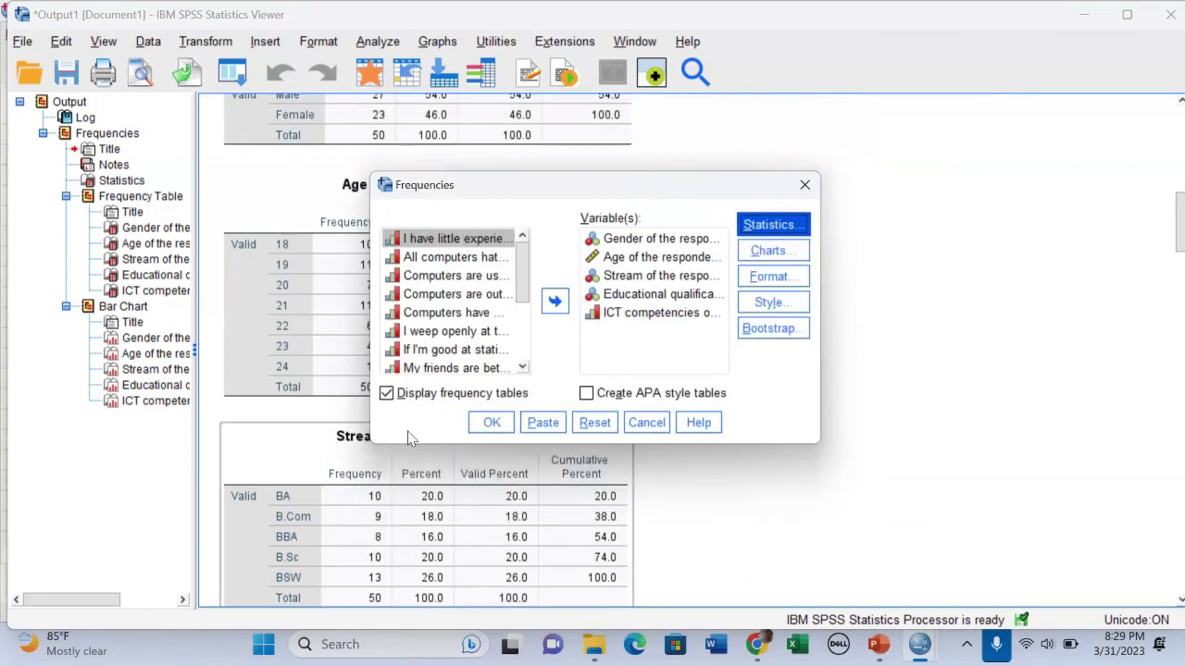
Step: Run the Frequencies analysis without the extra statistics and review the Gender and Age tables it produces
left_click(491, 422)
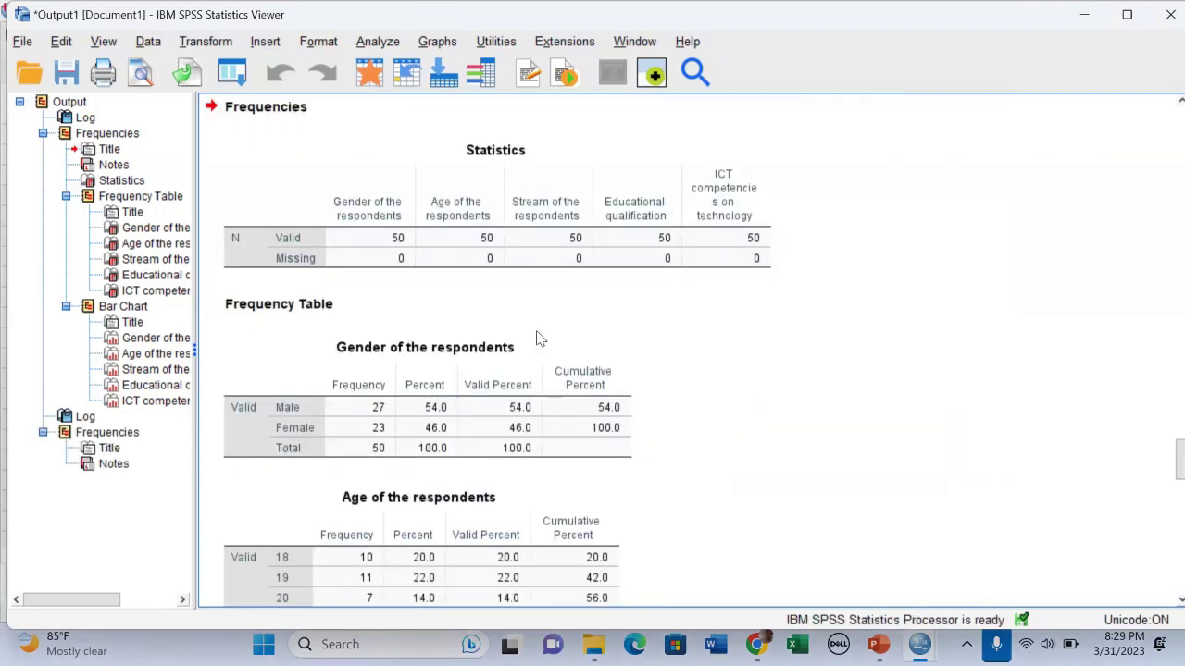
scroll(537, 335, "down", 3)
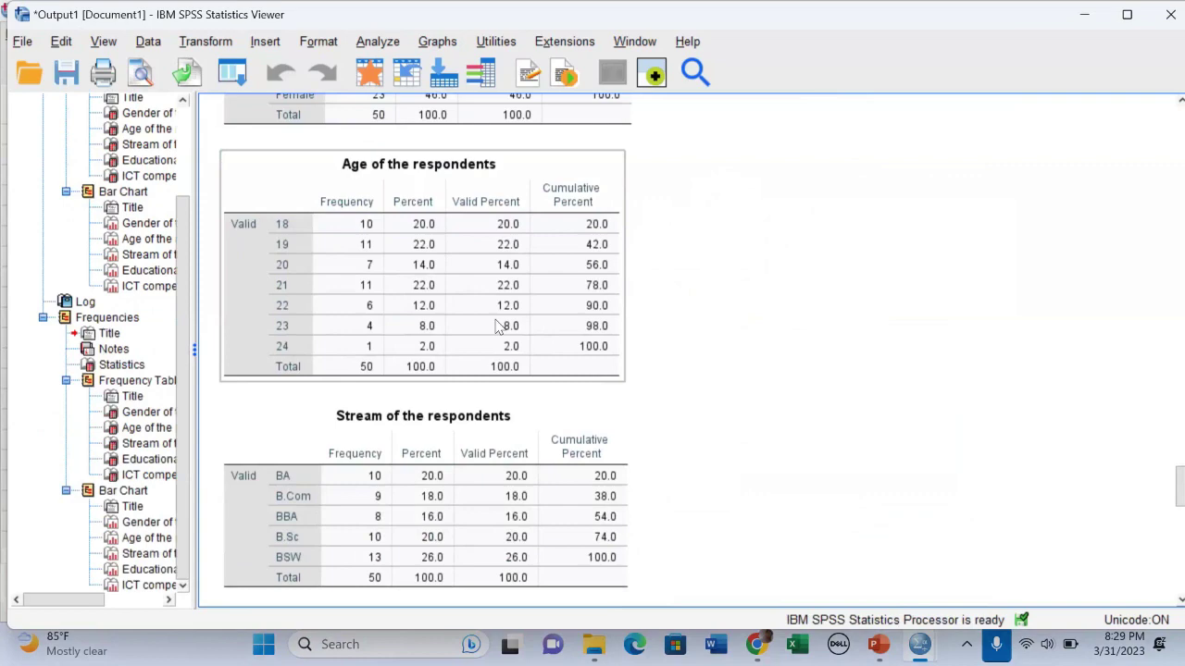
scroll(513, 326, "up", 4)
scroll(528, 326, "down", 2)
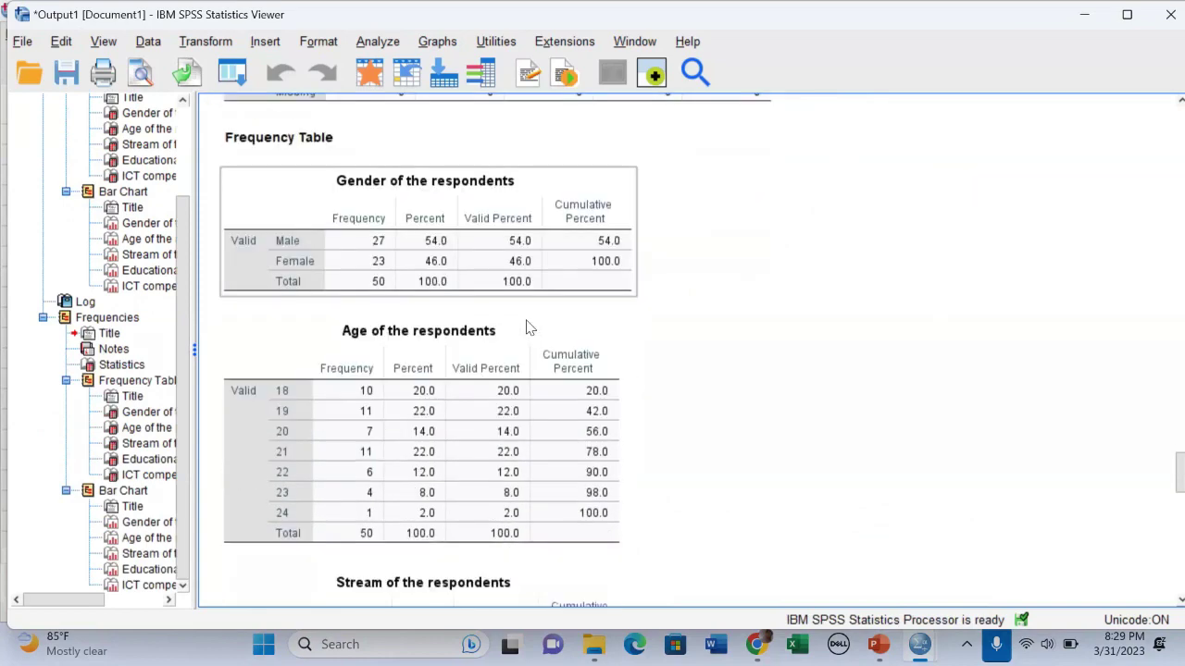
Step: Check the Frequencies statistics options without selecting any, and rerun the analysis with frequency tables displayed
left_click(378, 42)
mouse_move(592, 96)
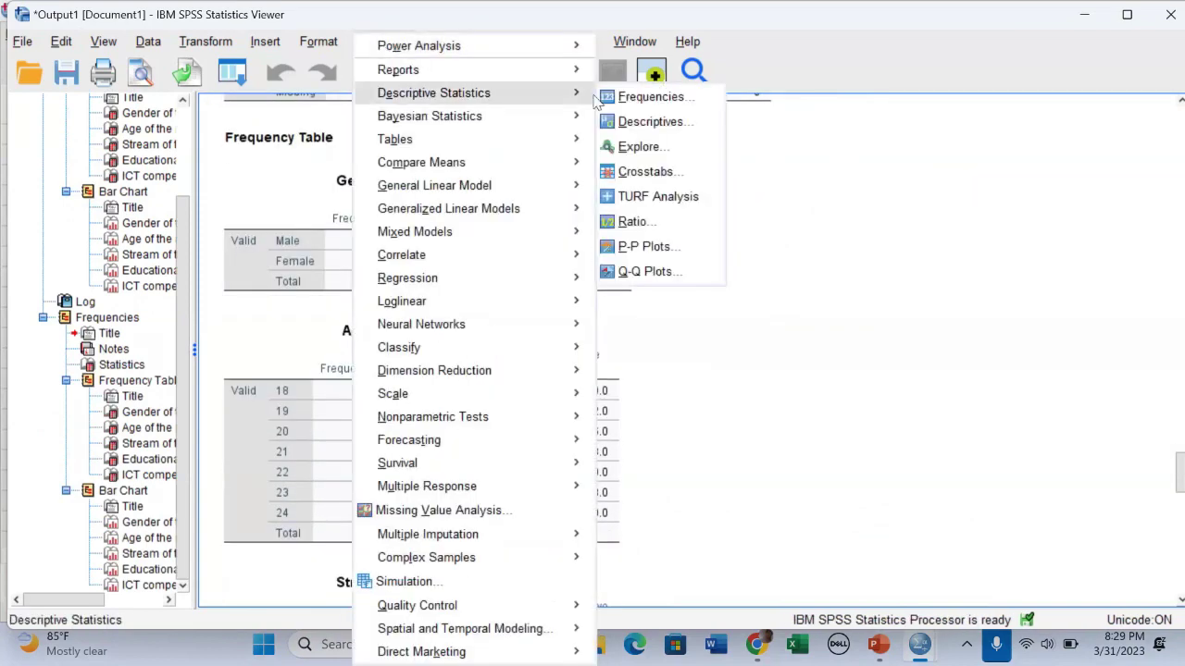
left_click(648, 96)
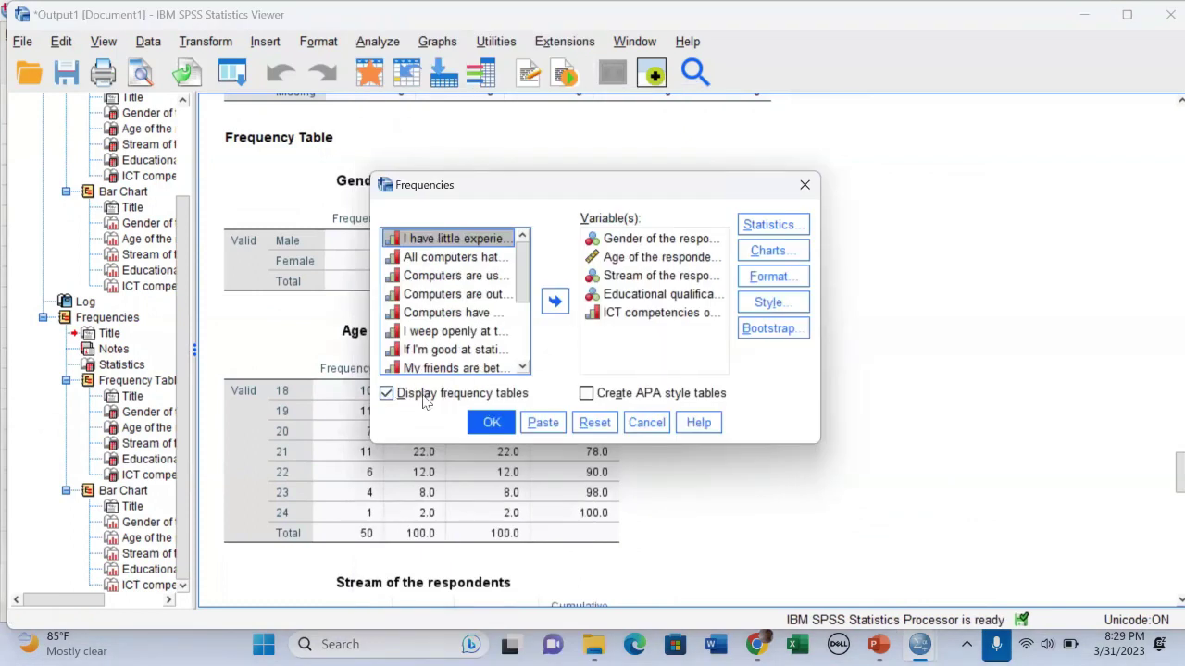
left_click(784, 229)
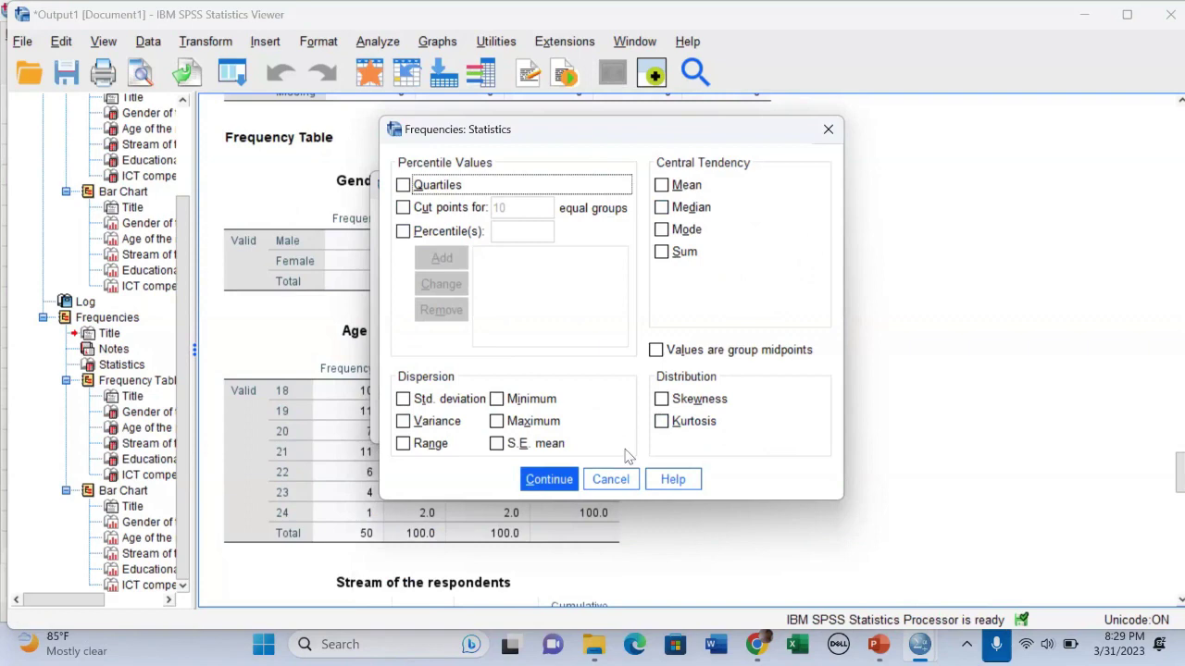
left_click(827, 132)
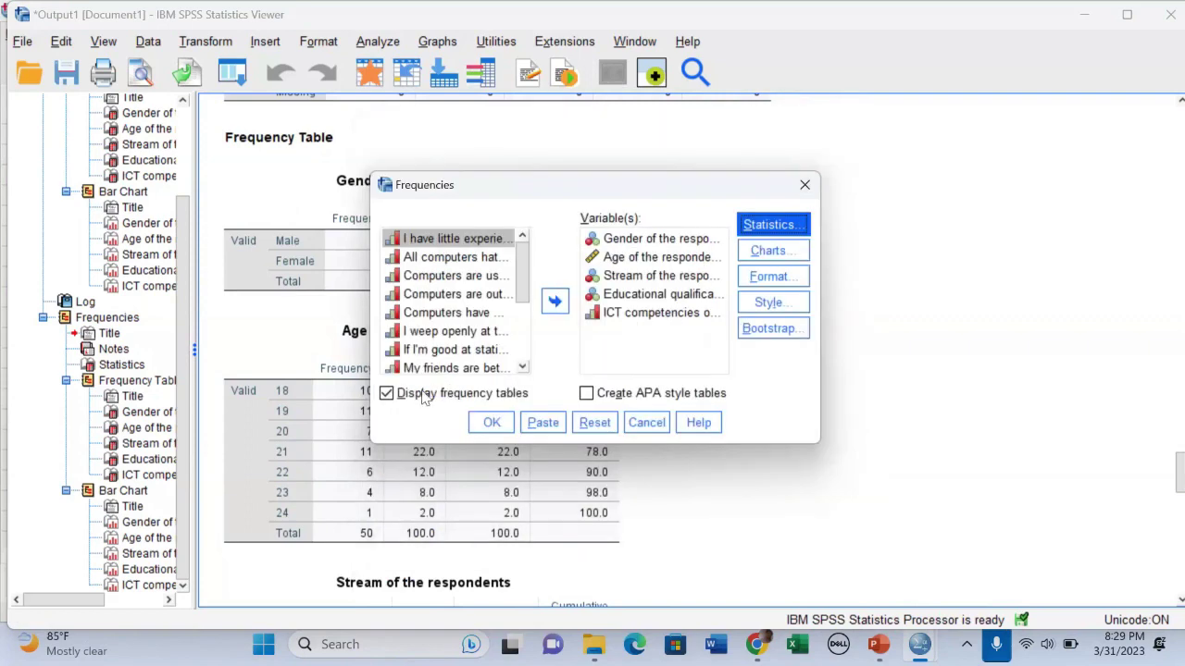
left_click(490, 423)
Step: Look through the rerun Frequencies output, examining the frequency tables, bar charts, logged syntax and the output outline
scroll(518, 373, "down", 5)
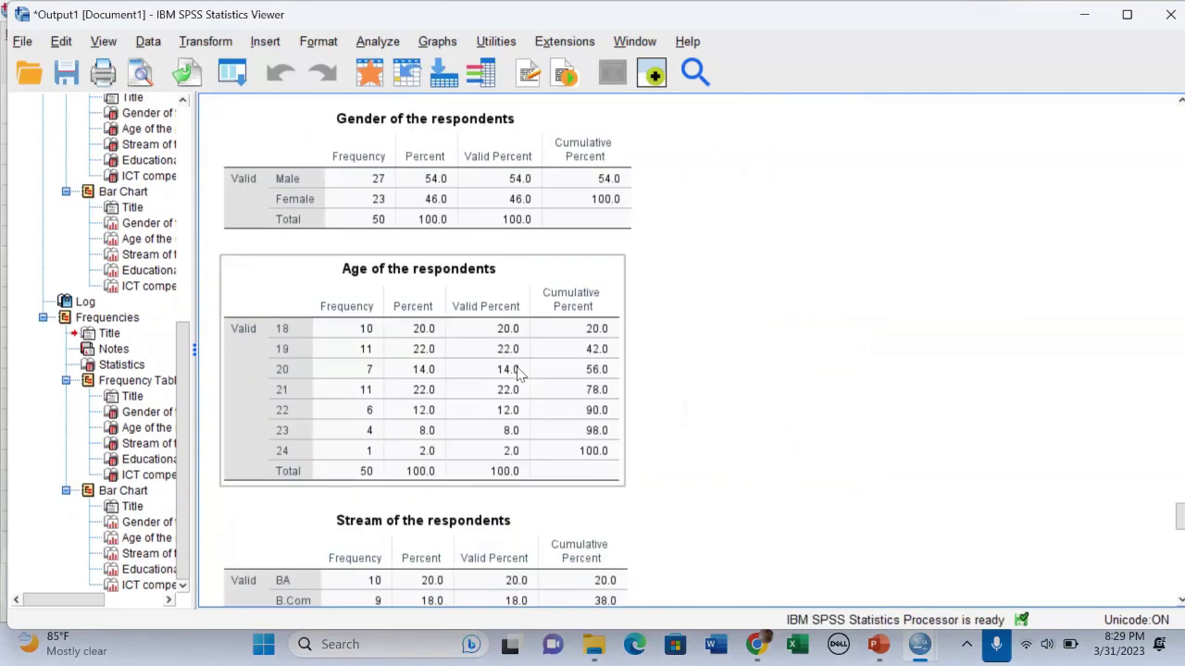
scroll(518, 373, "down", 6)
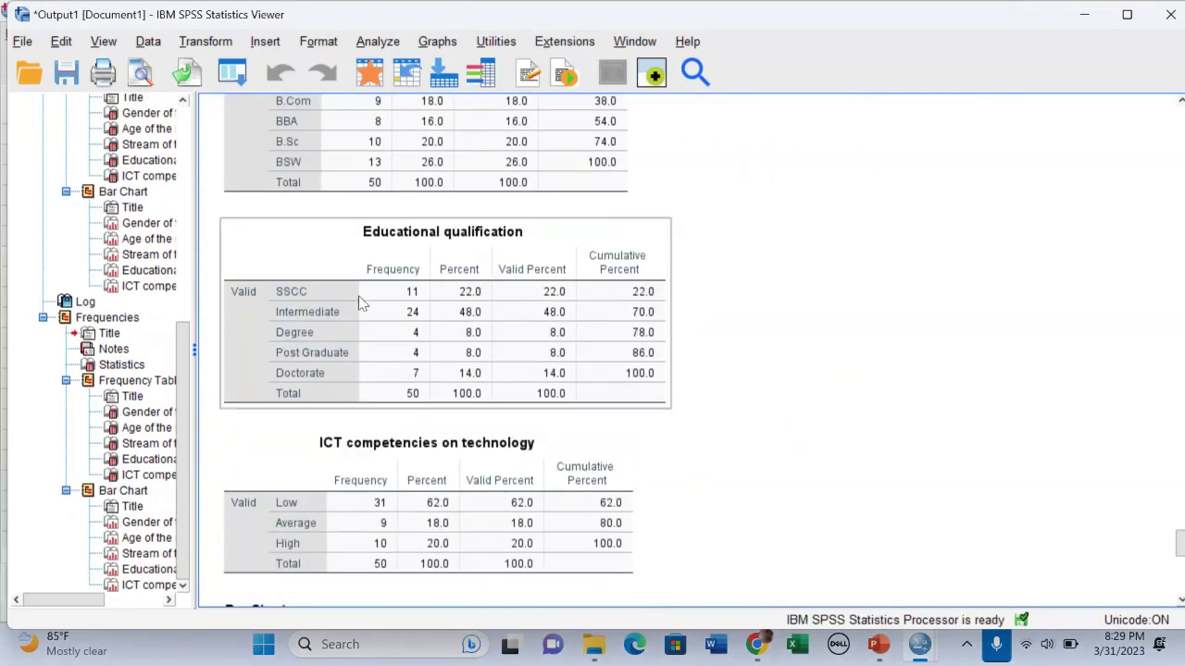
scroll(376, 217, "up", 15)
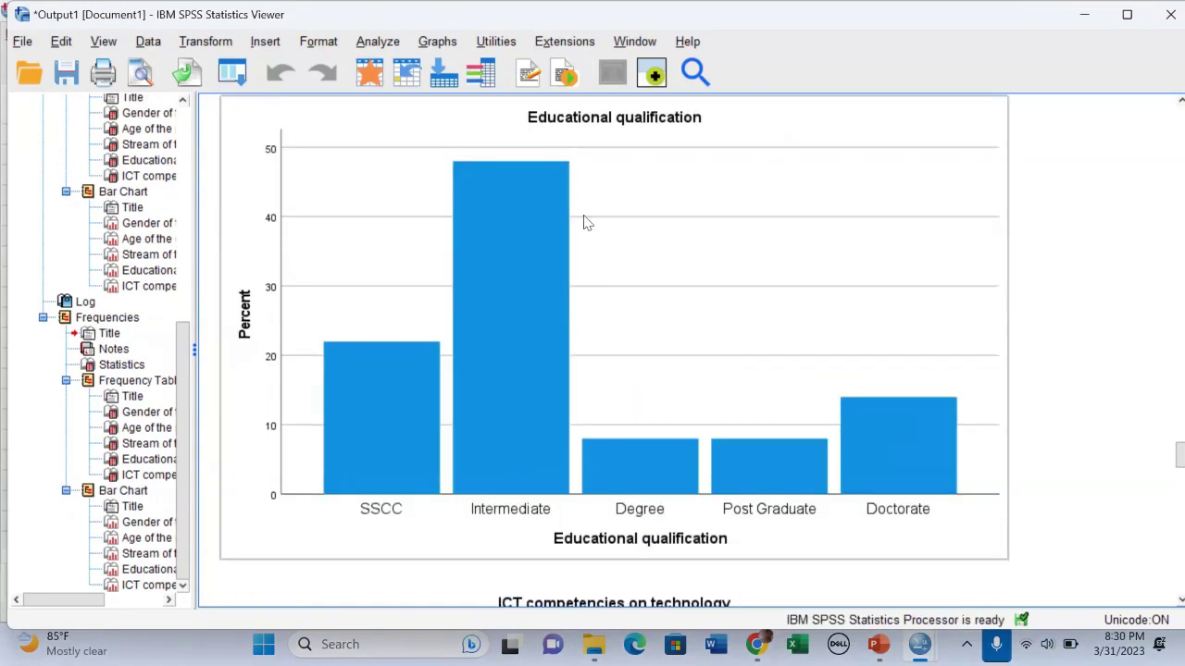
scroll(598, 320, "down", 12)
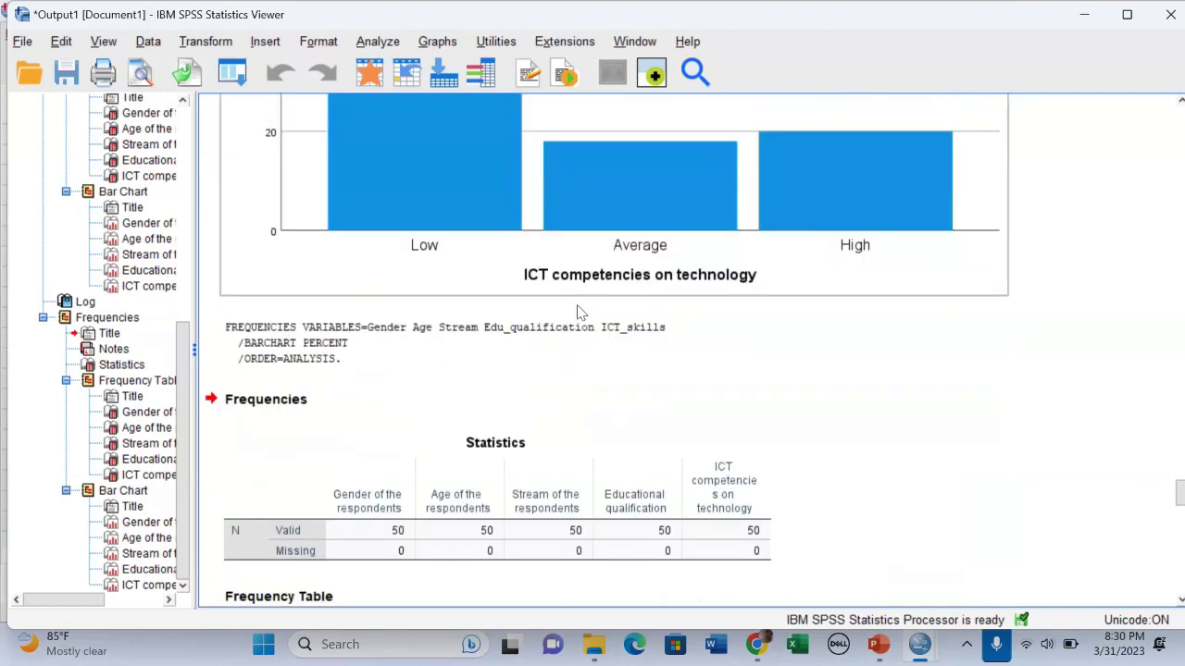
scroll(578, 311, "down", 3)
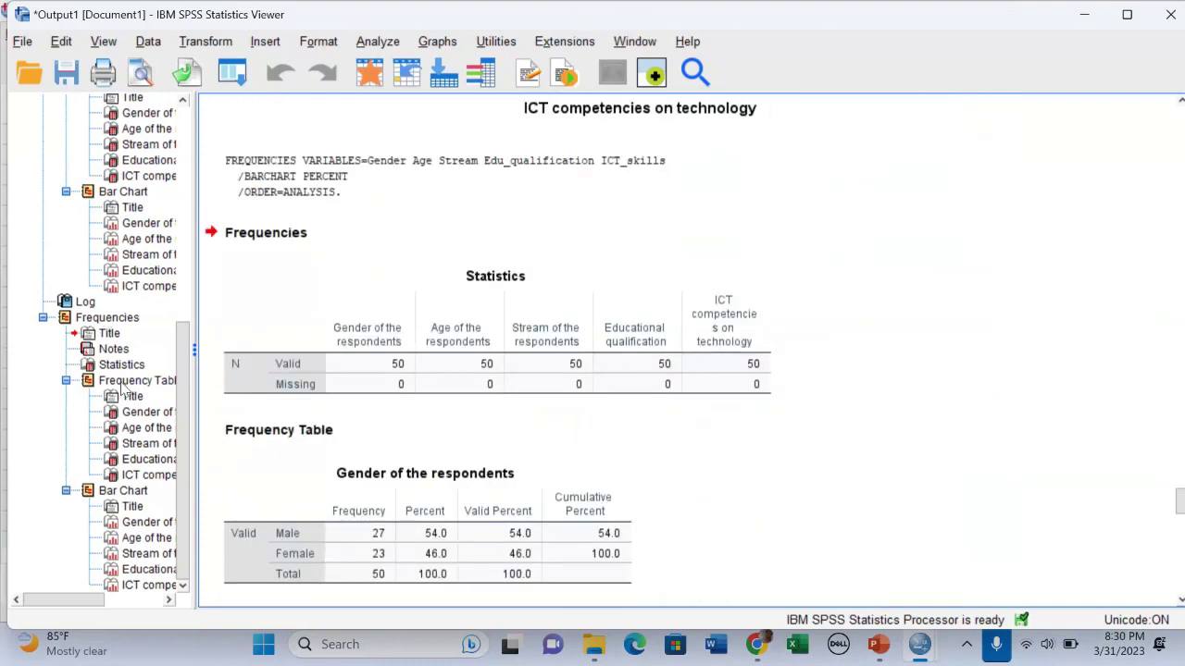
scroll(107, 278, "up", 5)
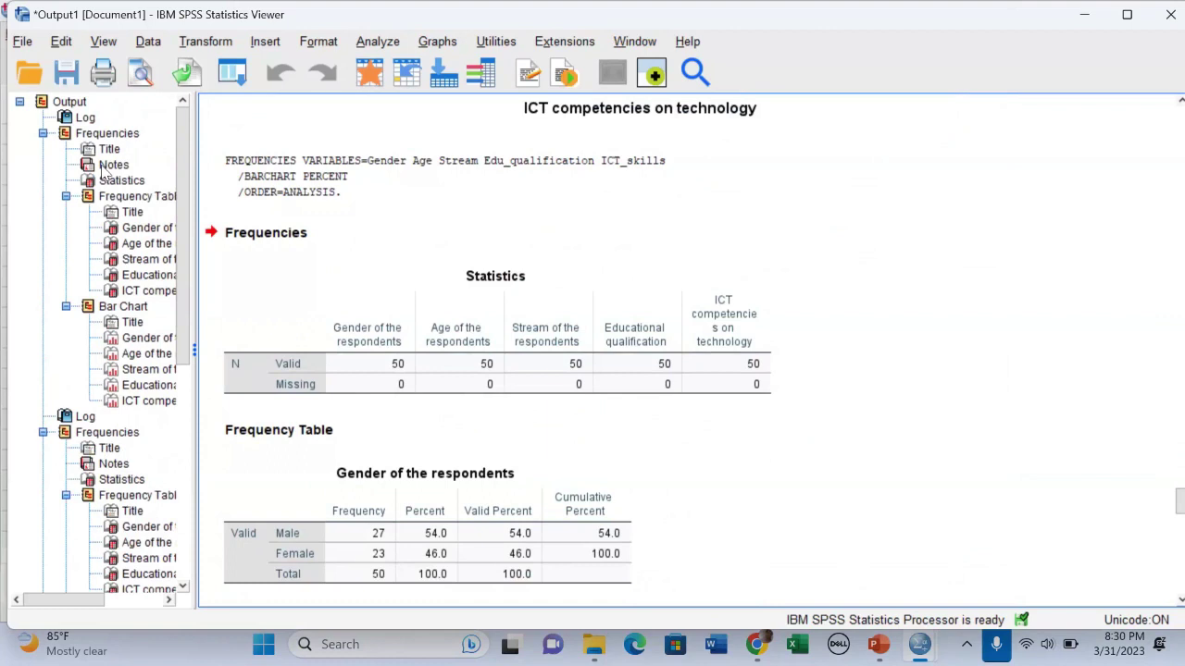
Step: Examine the outline entries of the Frequencies runs and the last run's bar charts through to ICT competencies on technology
scroll(181, 296, "down", 2)
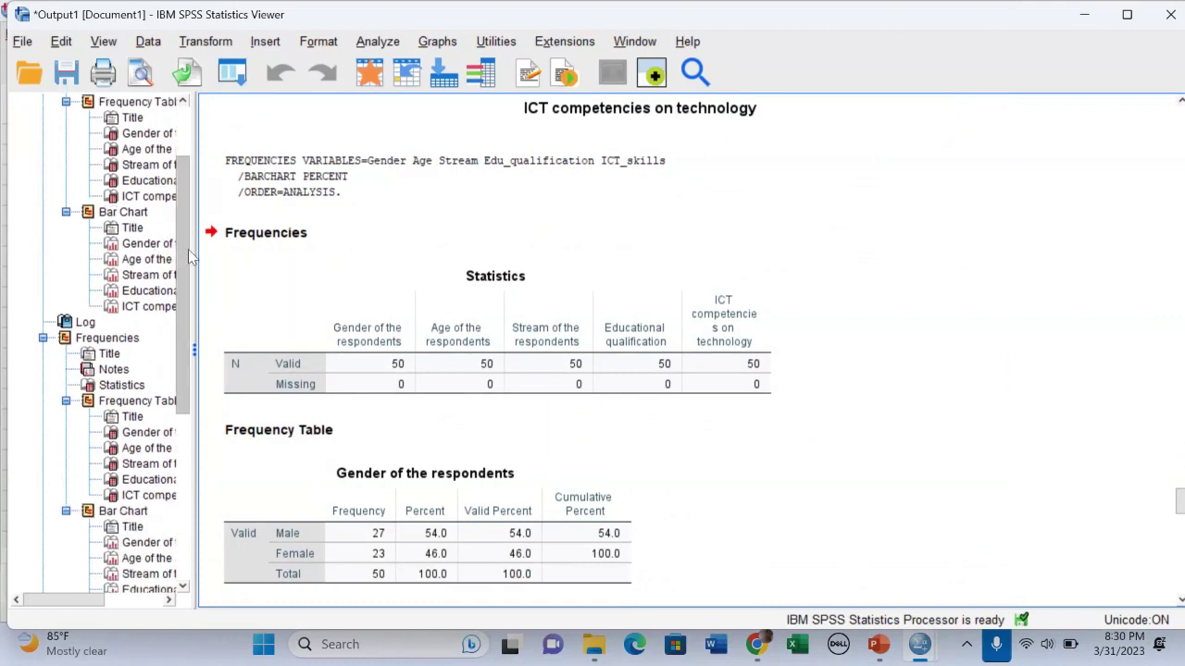
left_click(466, 167)
left_click(637, 231)
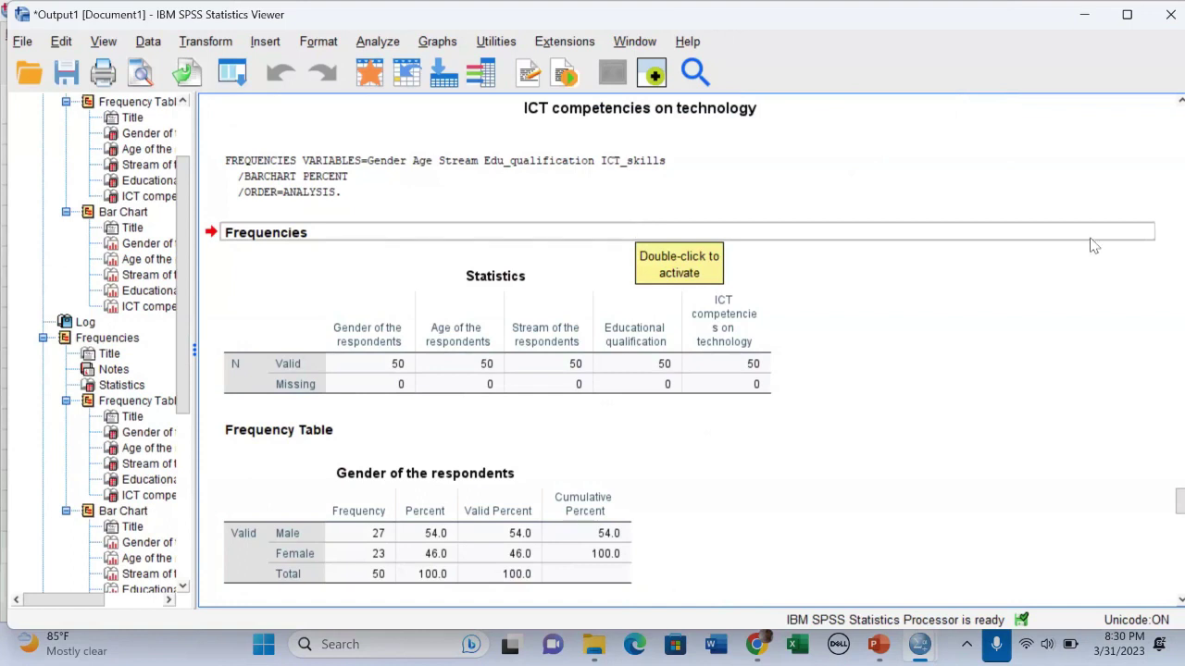
left_click(1116, 252)
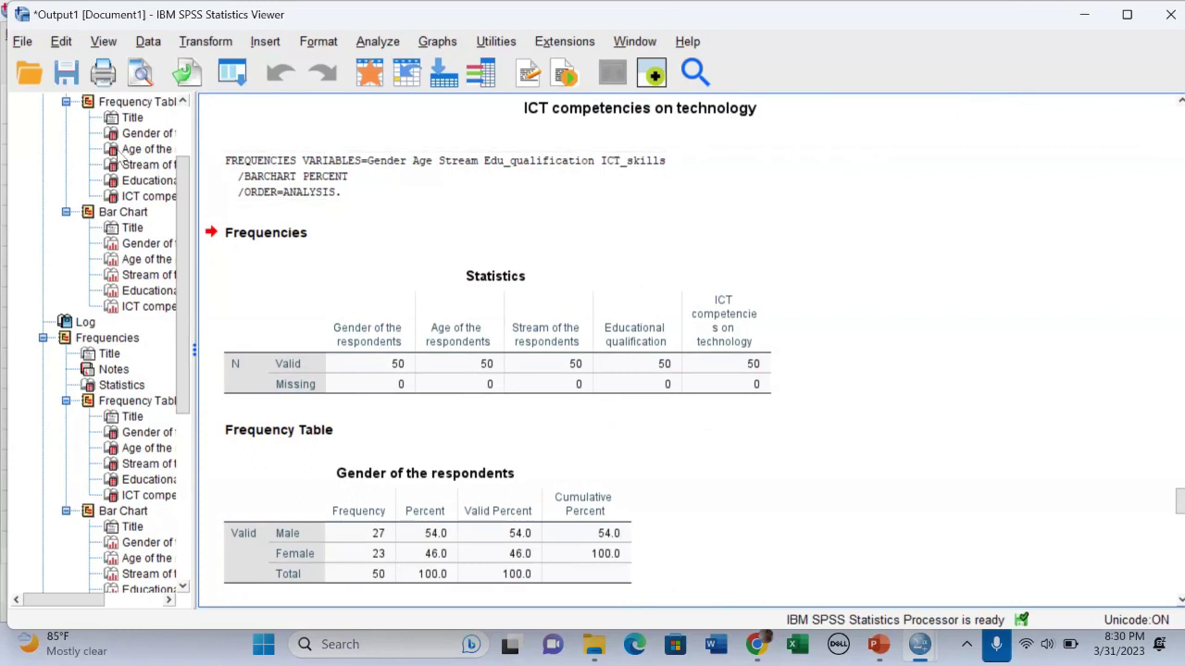
scroll(106, 266, "up", 1)
scroll(106, 266, "down", 1)
scroll(730, 256, "down", 15)
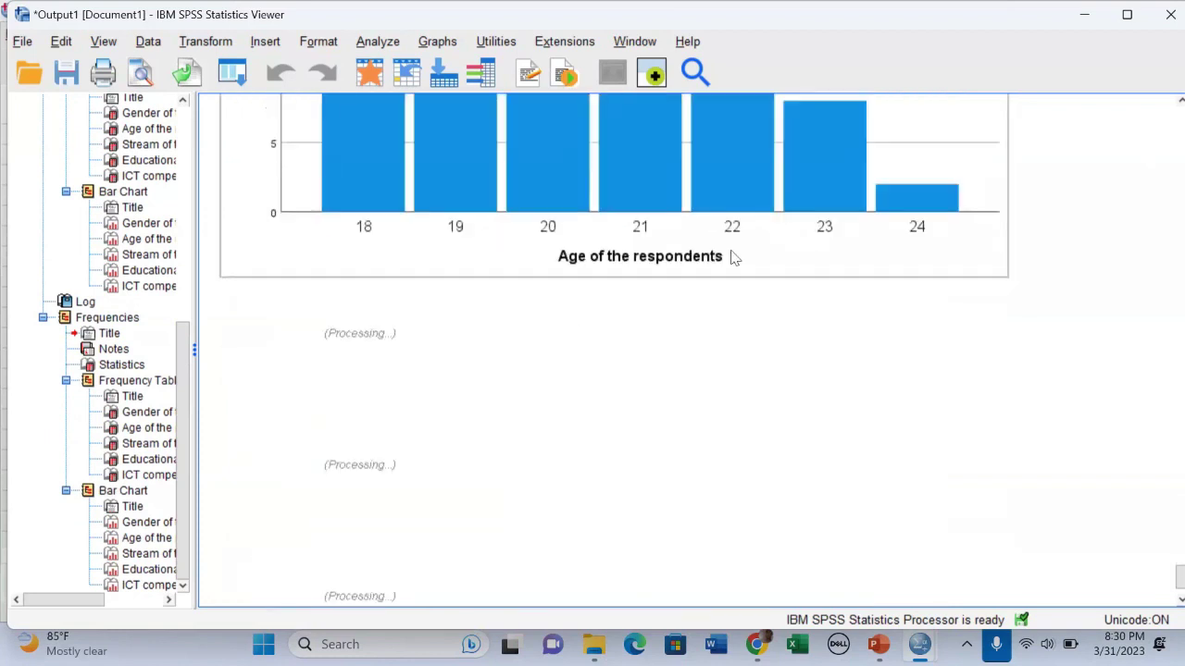
scroll(740, 264, "down", 5)
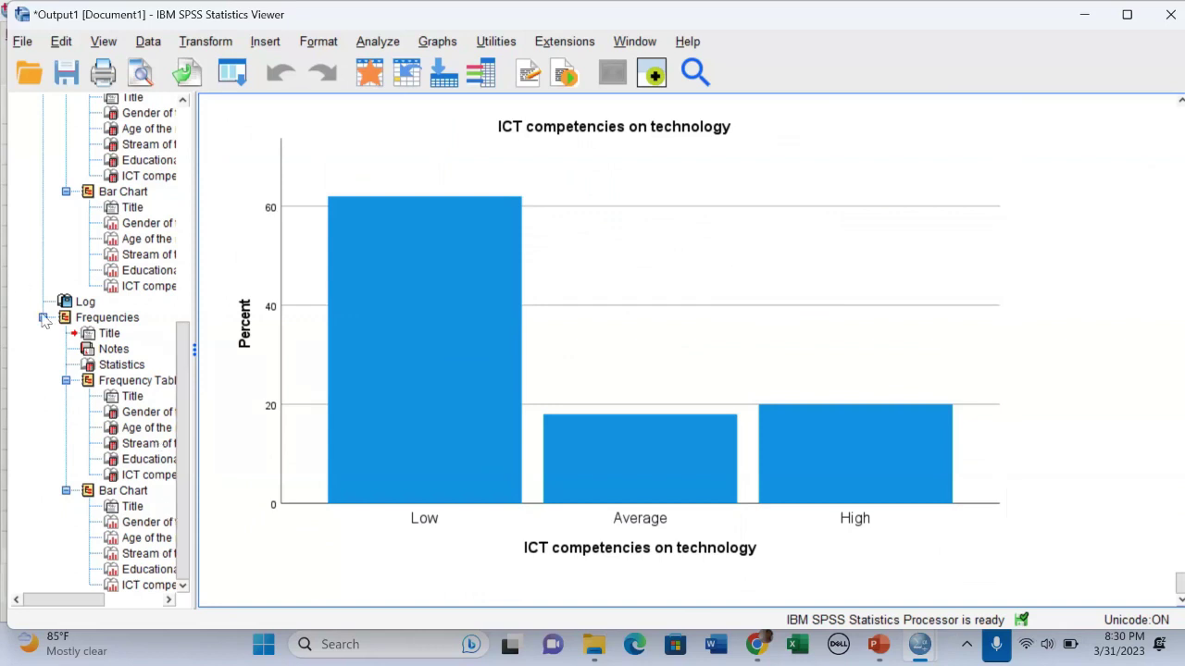
scroll(182, 490, "up", 3)
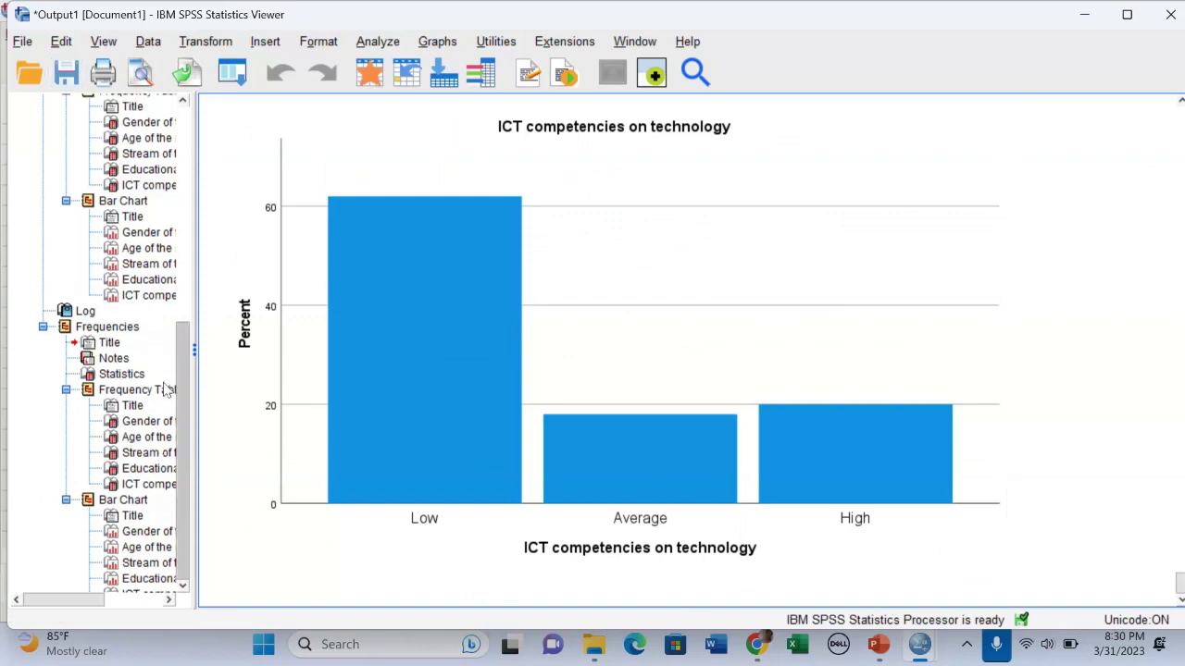
Step: Bring up the first Frequencies run's Statistics table and its gender, stream and ICT competencies results from the output outline
left_click(121, 180)
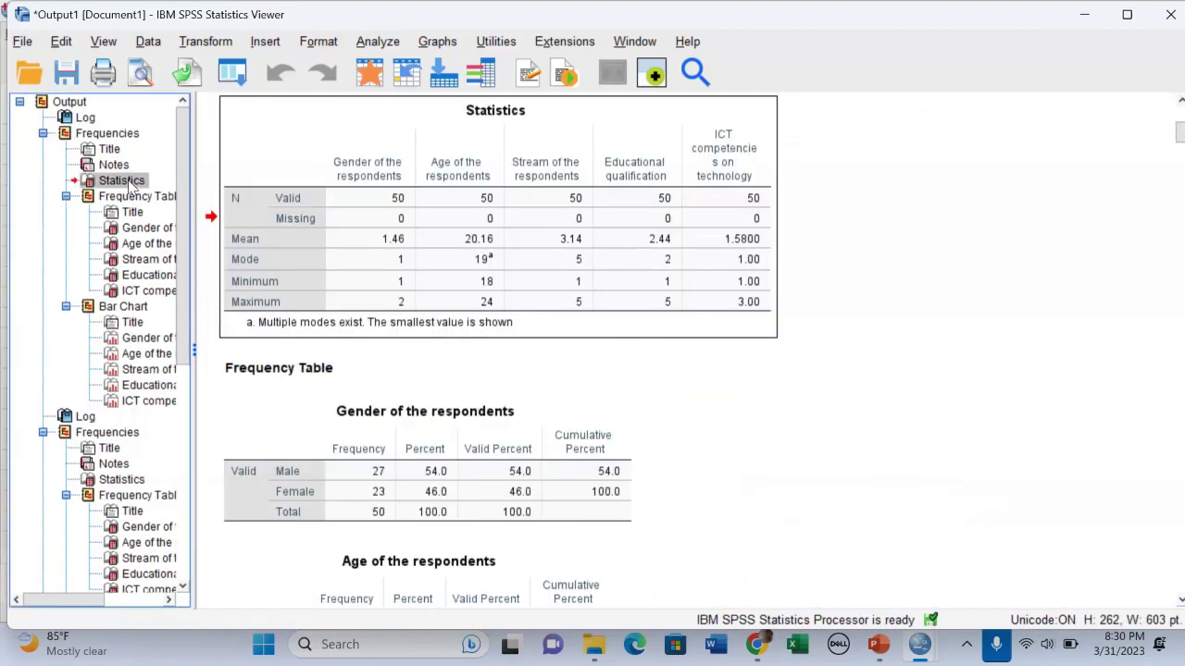
left_click(141, 231)
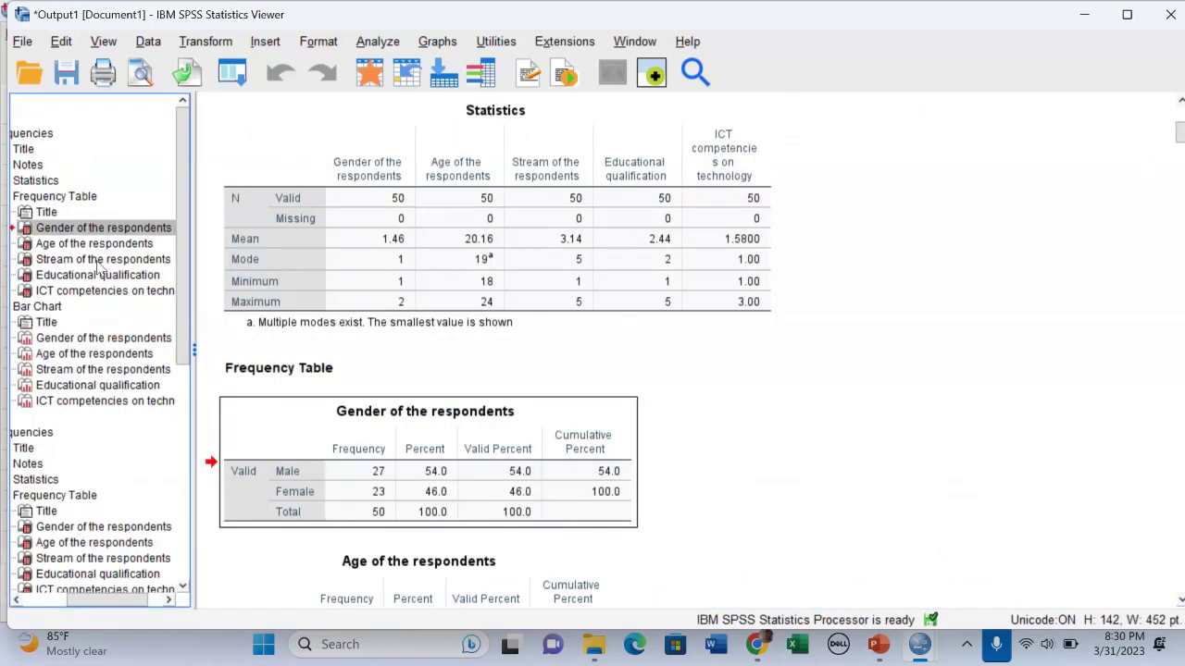
left_click(99, 262)
left_click(90, 290)
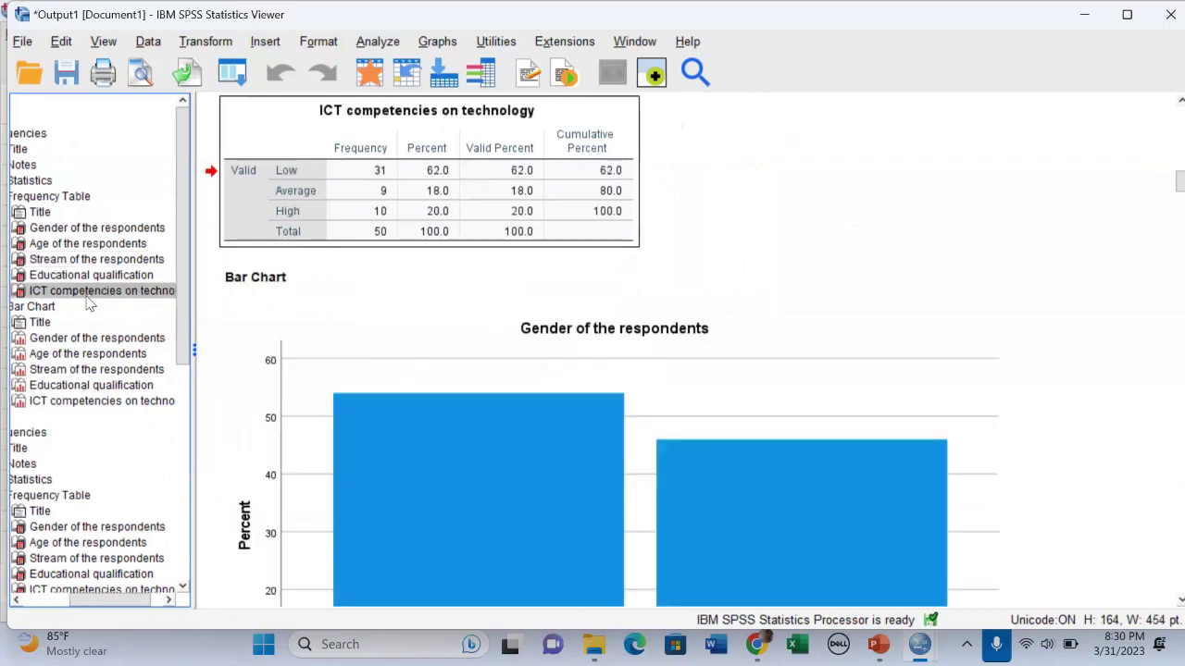
left_click(70, 385)
left_click(67, 259)
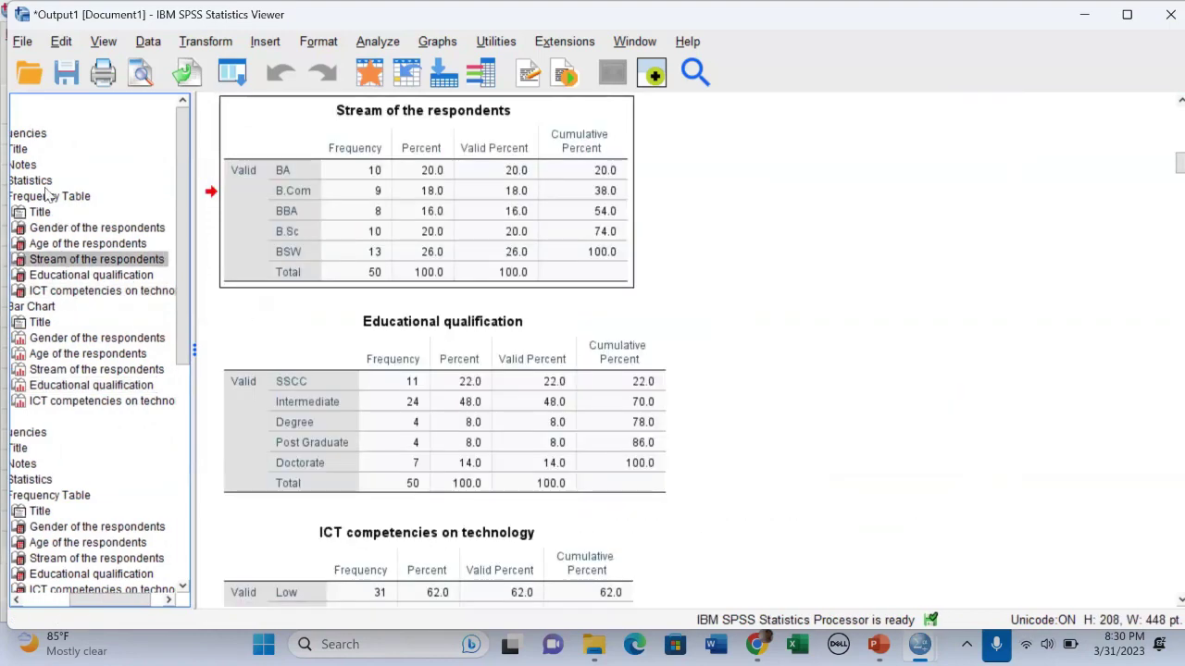
Step: Compare the outline entries of the last and first Frequencies runs, and examine the Stream of the respondents table
left_click_drag(182, 317, 189, 574)
left_click_drag(109, 600, 33, 600)
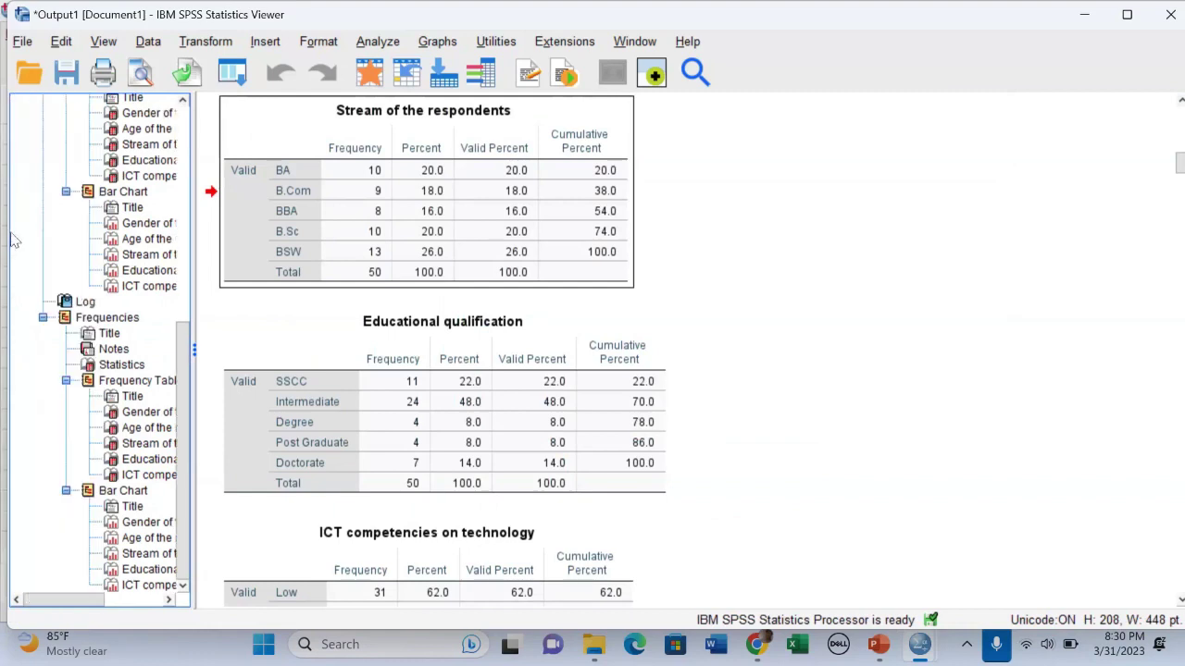
scroll(81, 211, "up", 1)
scroll(82, 211, "up", 3)
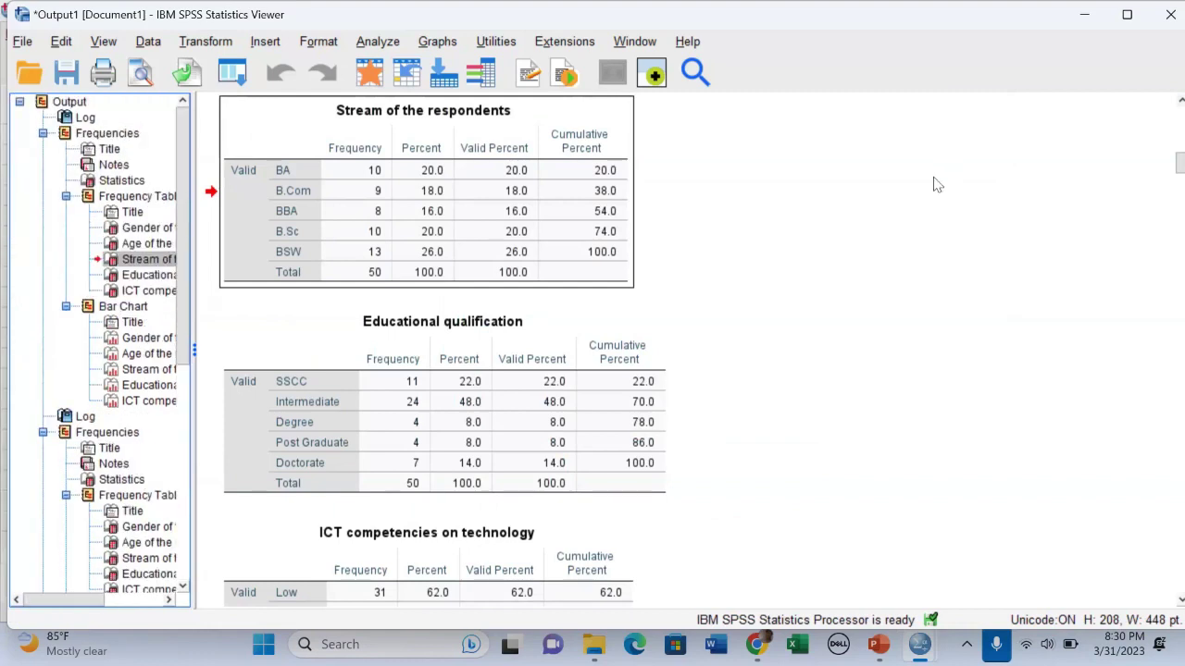
left_click(261, 150)
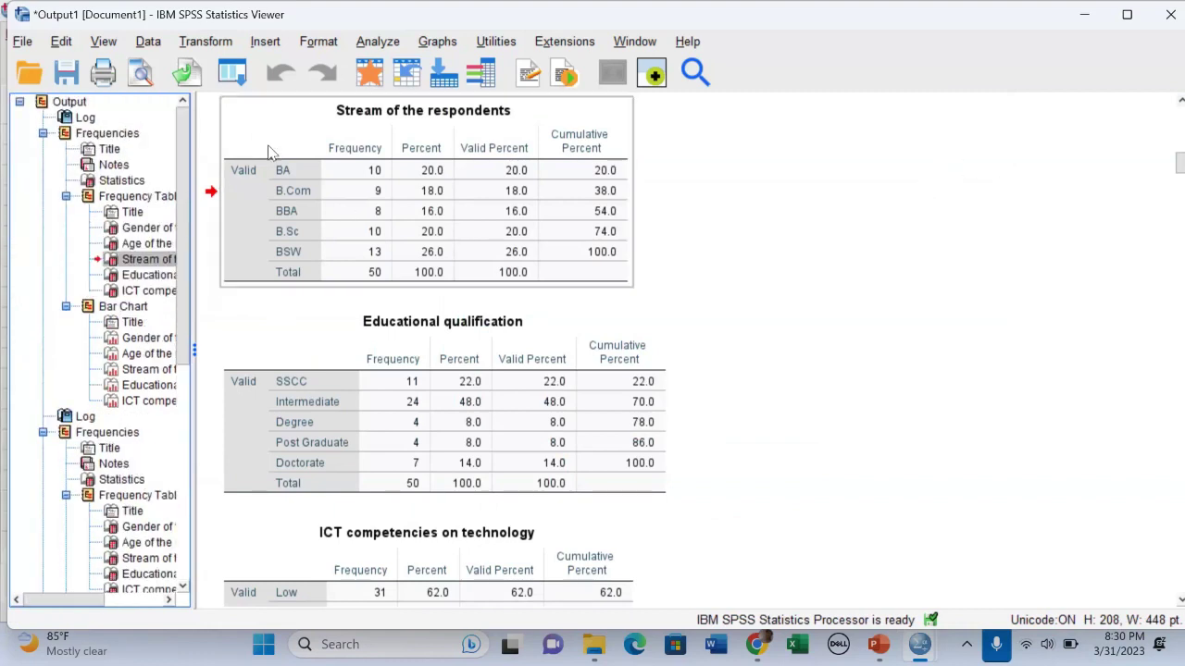
left_click(474, 125)
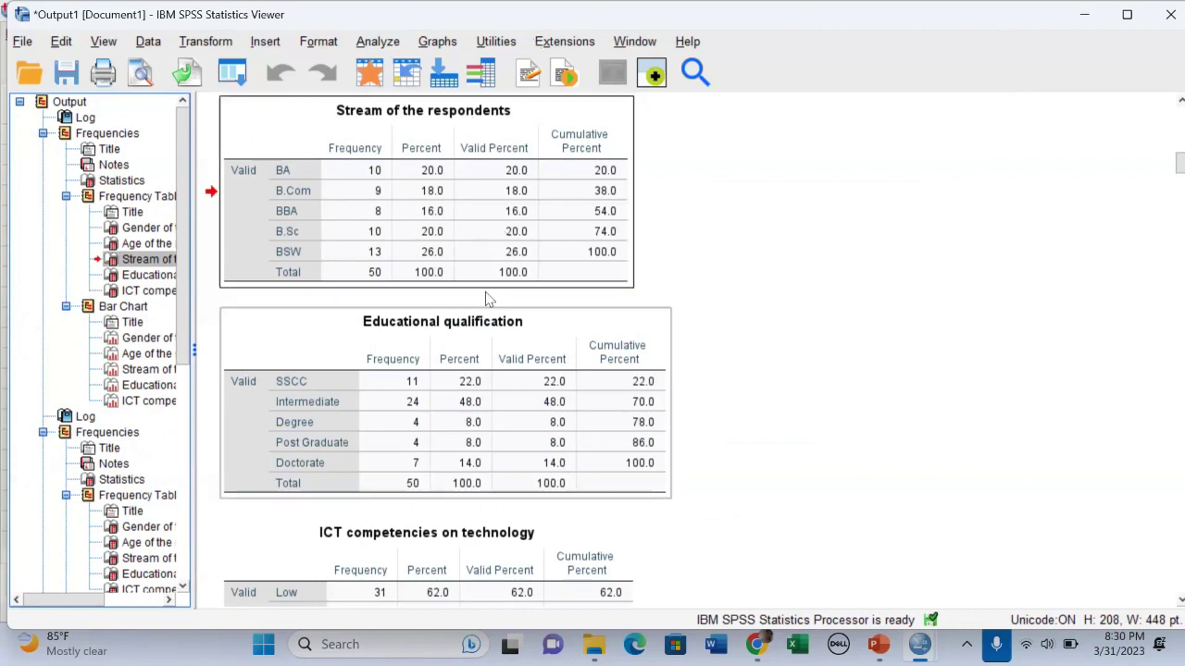
Step: Review the frequency tables and bar charts across the Frequencies runs, and return to the syntax log that begins the output
scroll(686, 328, "down", 15)
scroll(687, 337, "up", 15)
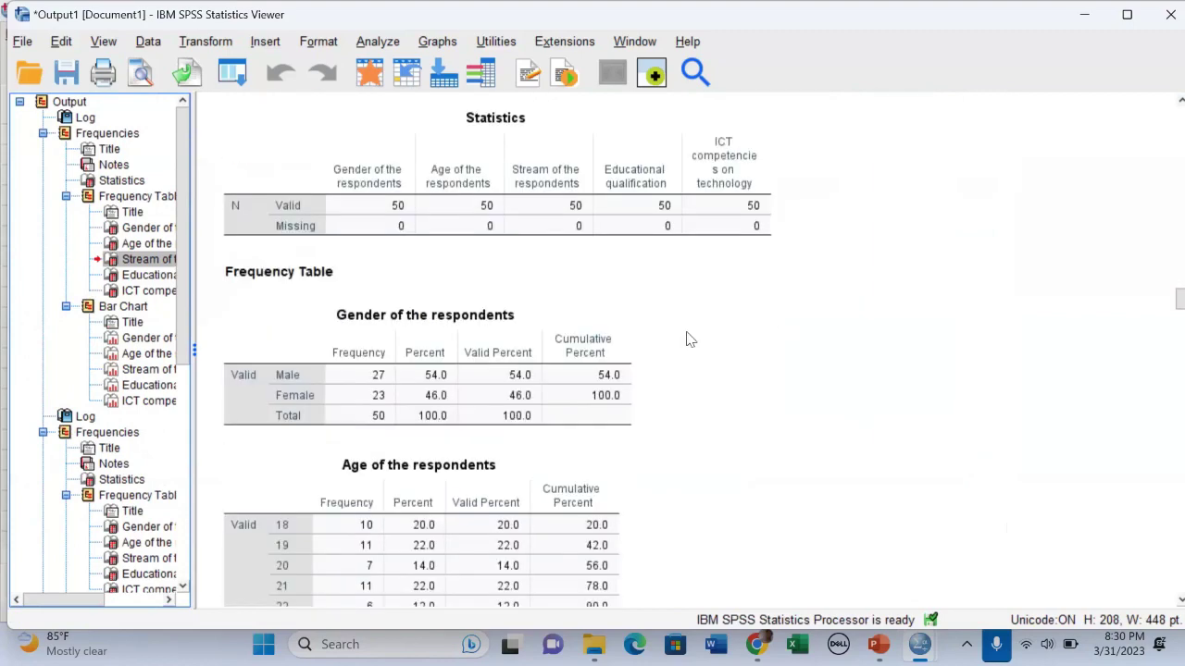
scroll(693, 301, "down", 10)
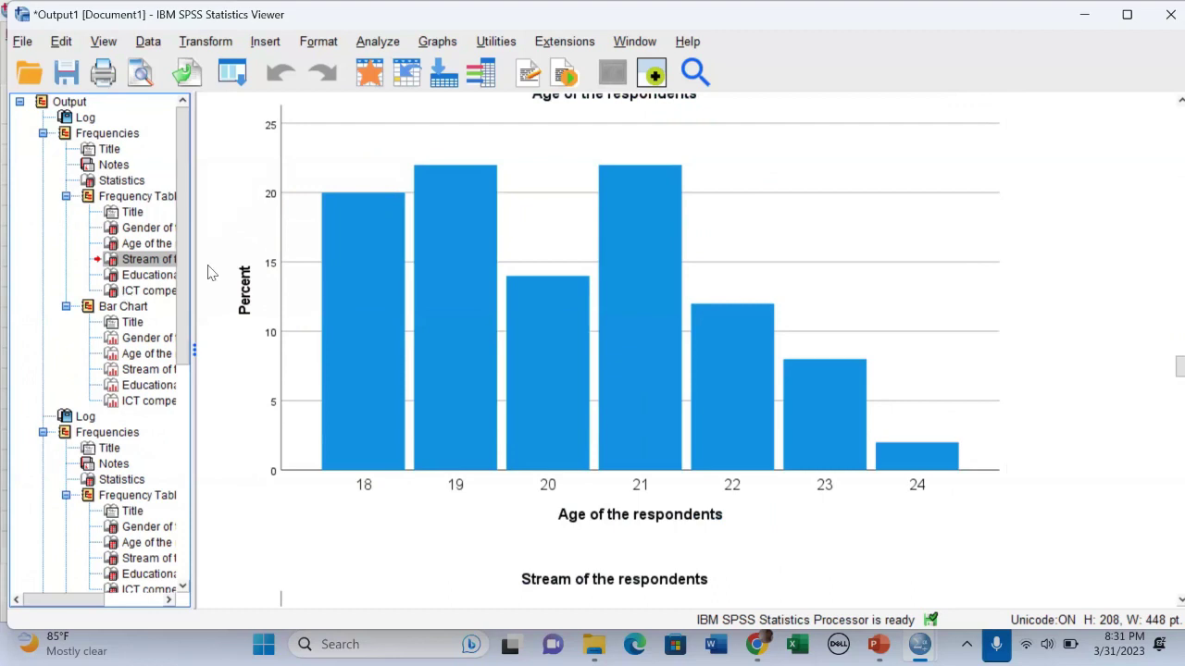
scroll(74, 340, "down", 2)
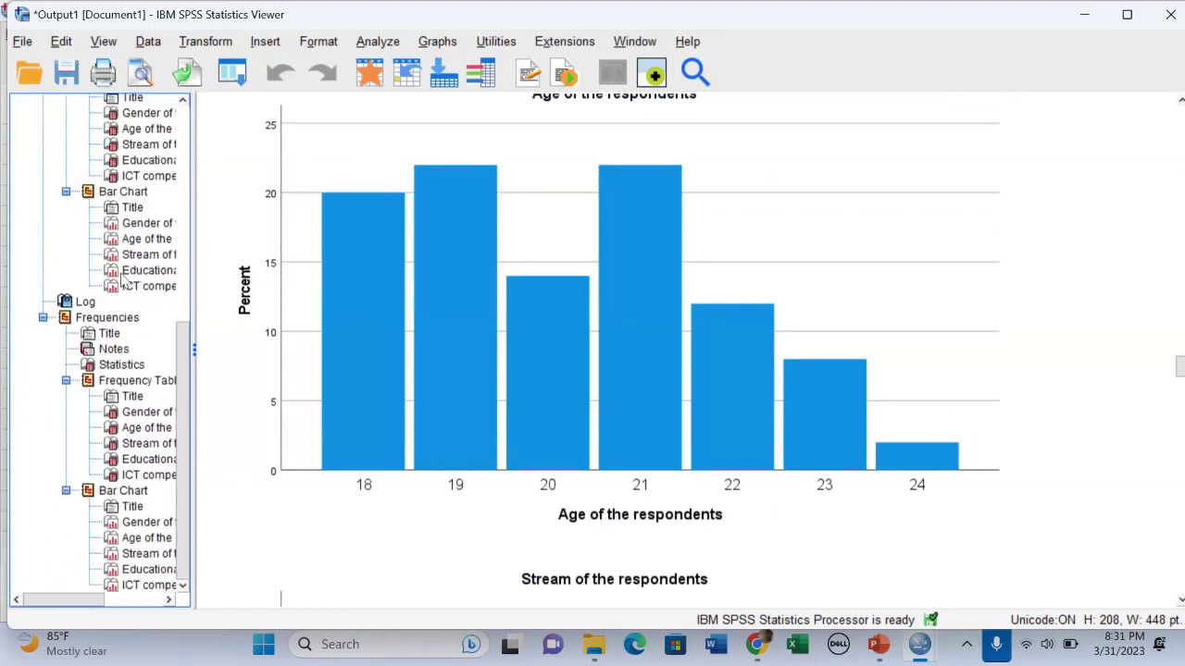
scroll(137, 375, "up", 3)
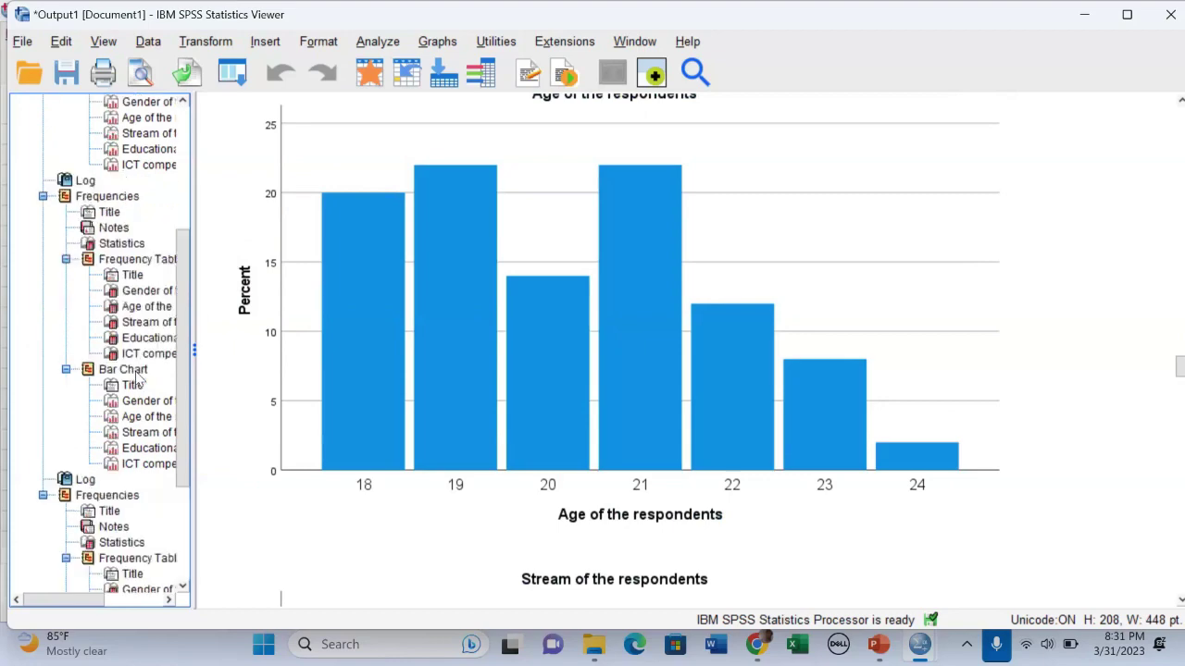
scroll(378, 259, "up", 5)
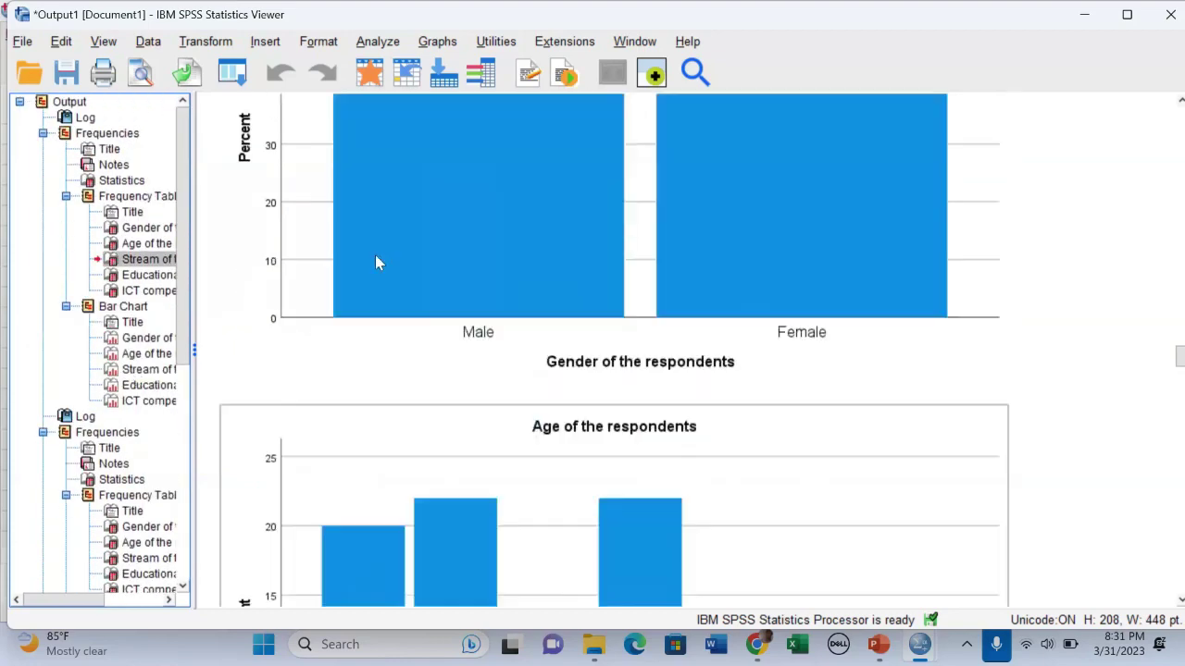
scroll(662, 370, "up", 5)
scroll(662, 374, "down", 10)
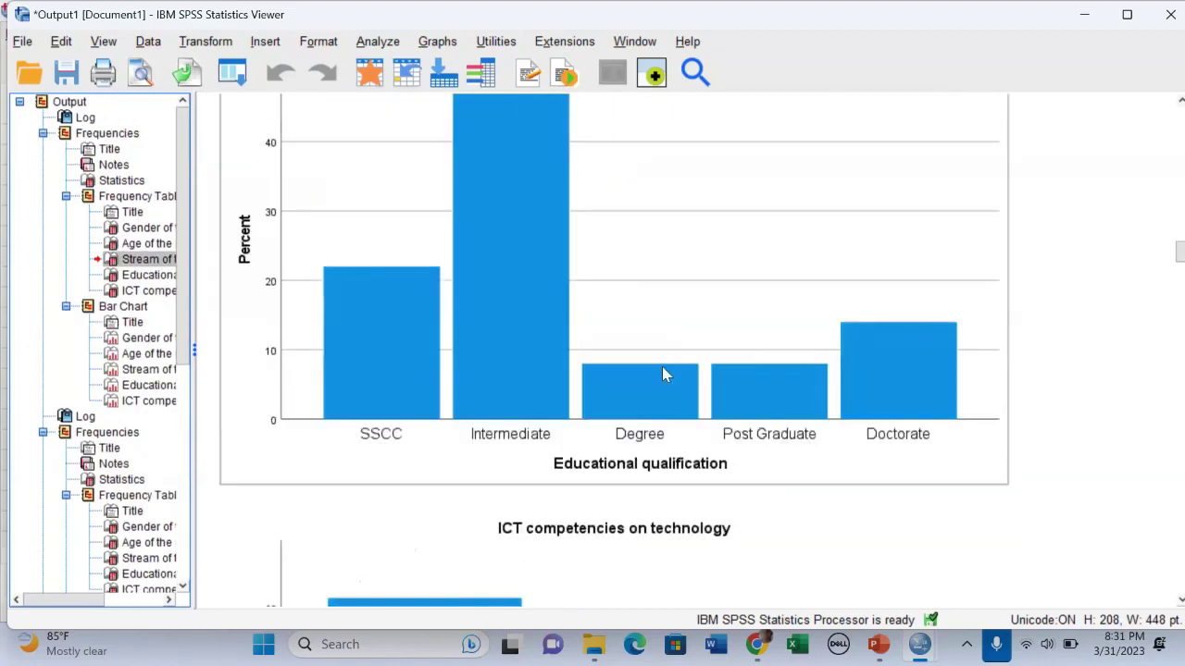
scroll(661, 374, "up", 15)
scroll(662, 374, "up", 10)
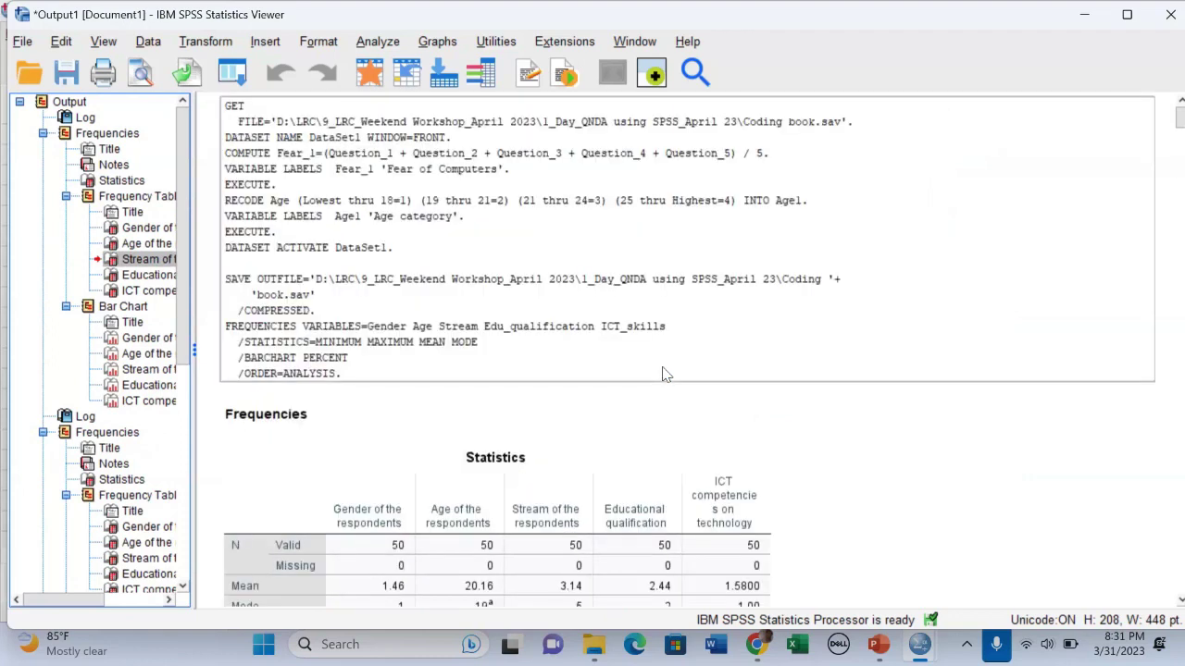